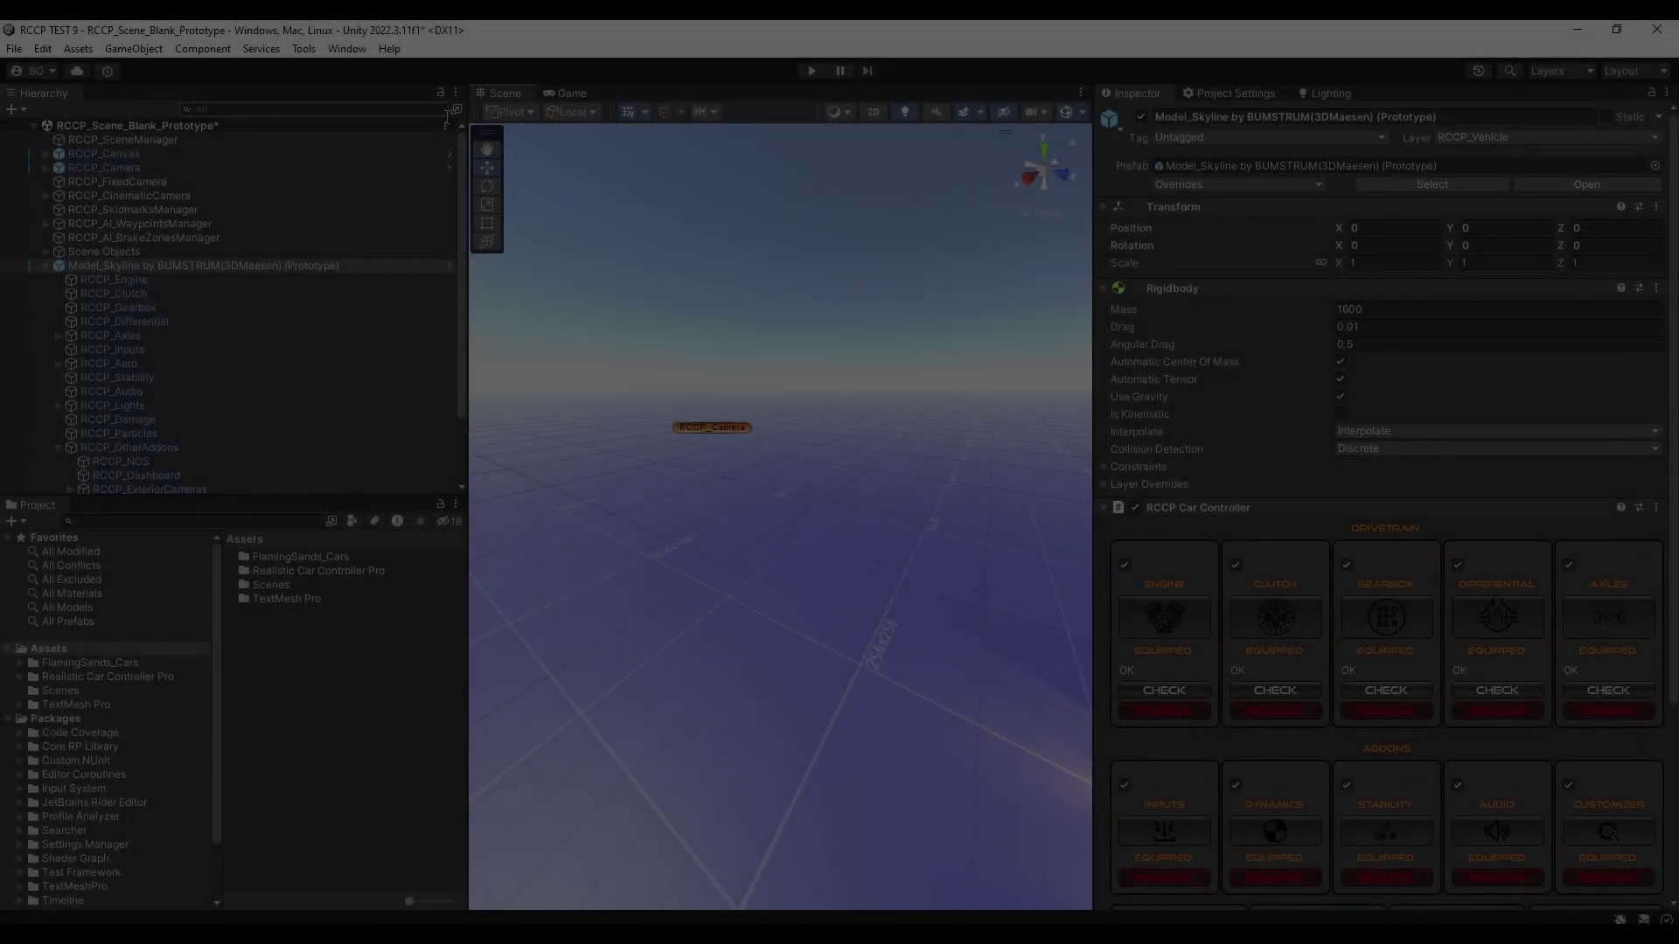
# Install the Universal RP package from the Unity Registry in Package Manager.
pyautogui.click(393, 233)
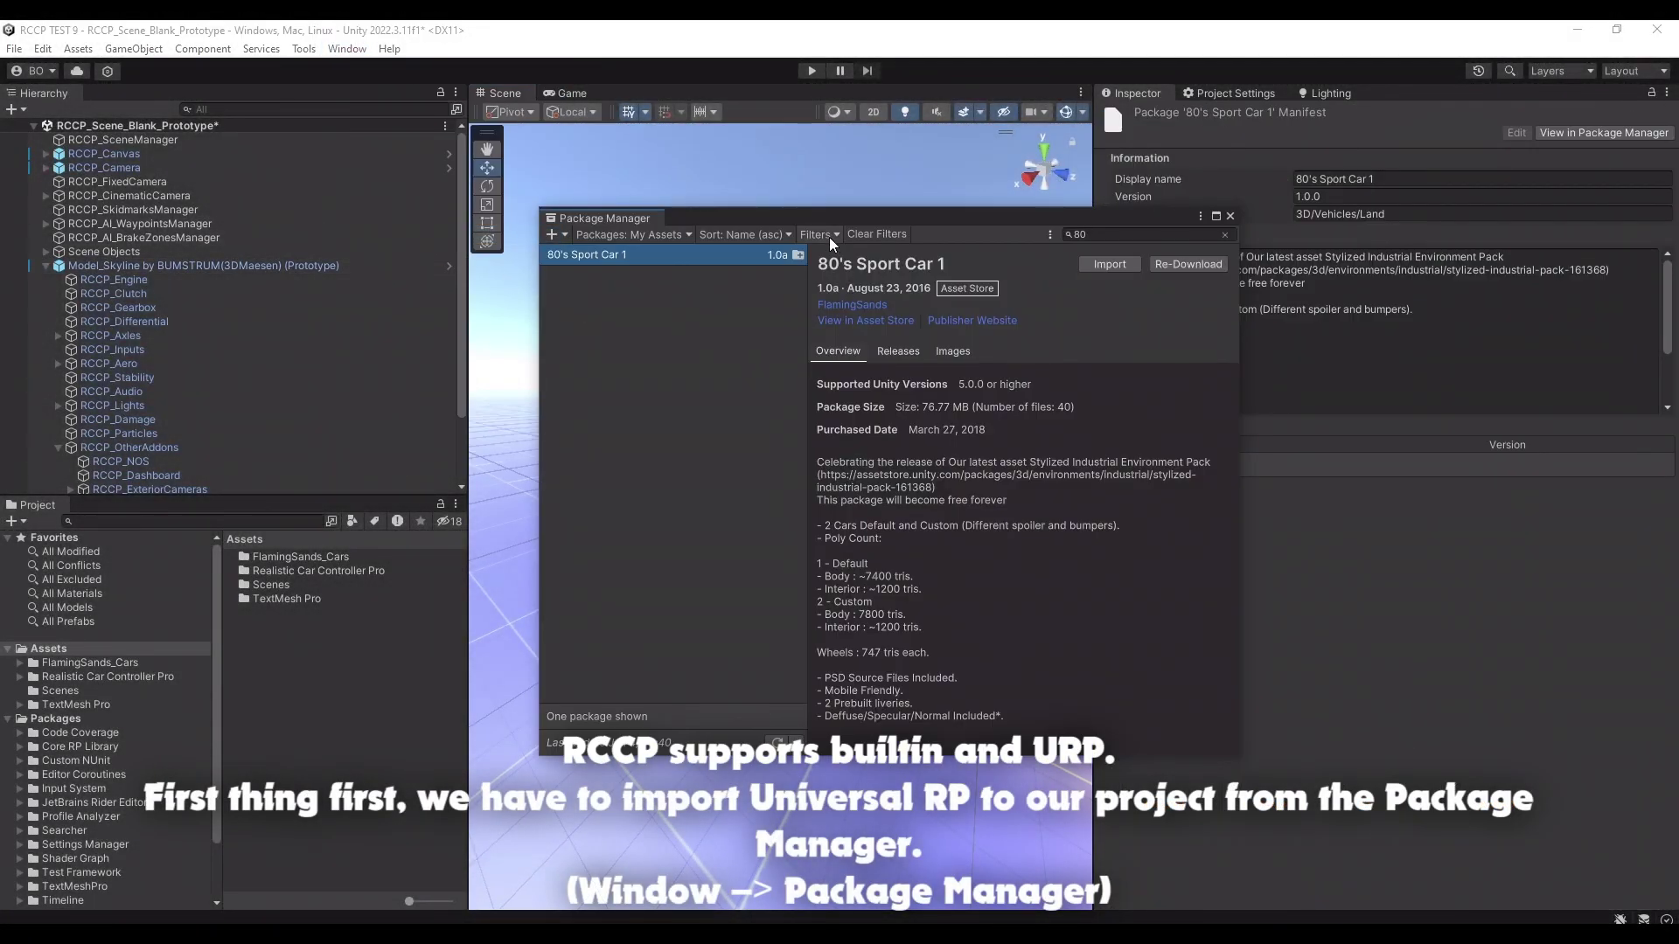
pyautogui.click(617, 234)
pyautogui.click(657, 254)
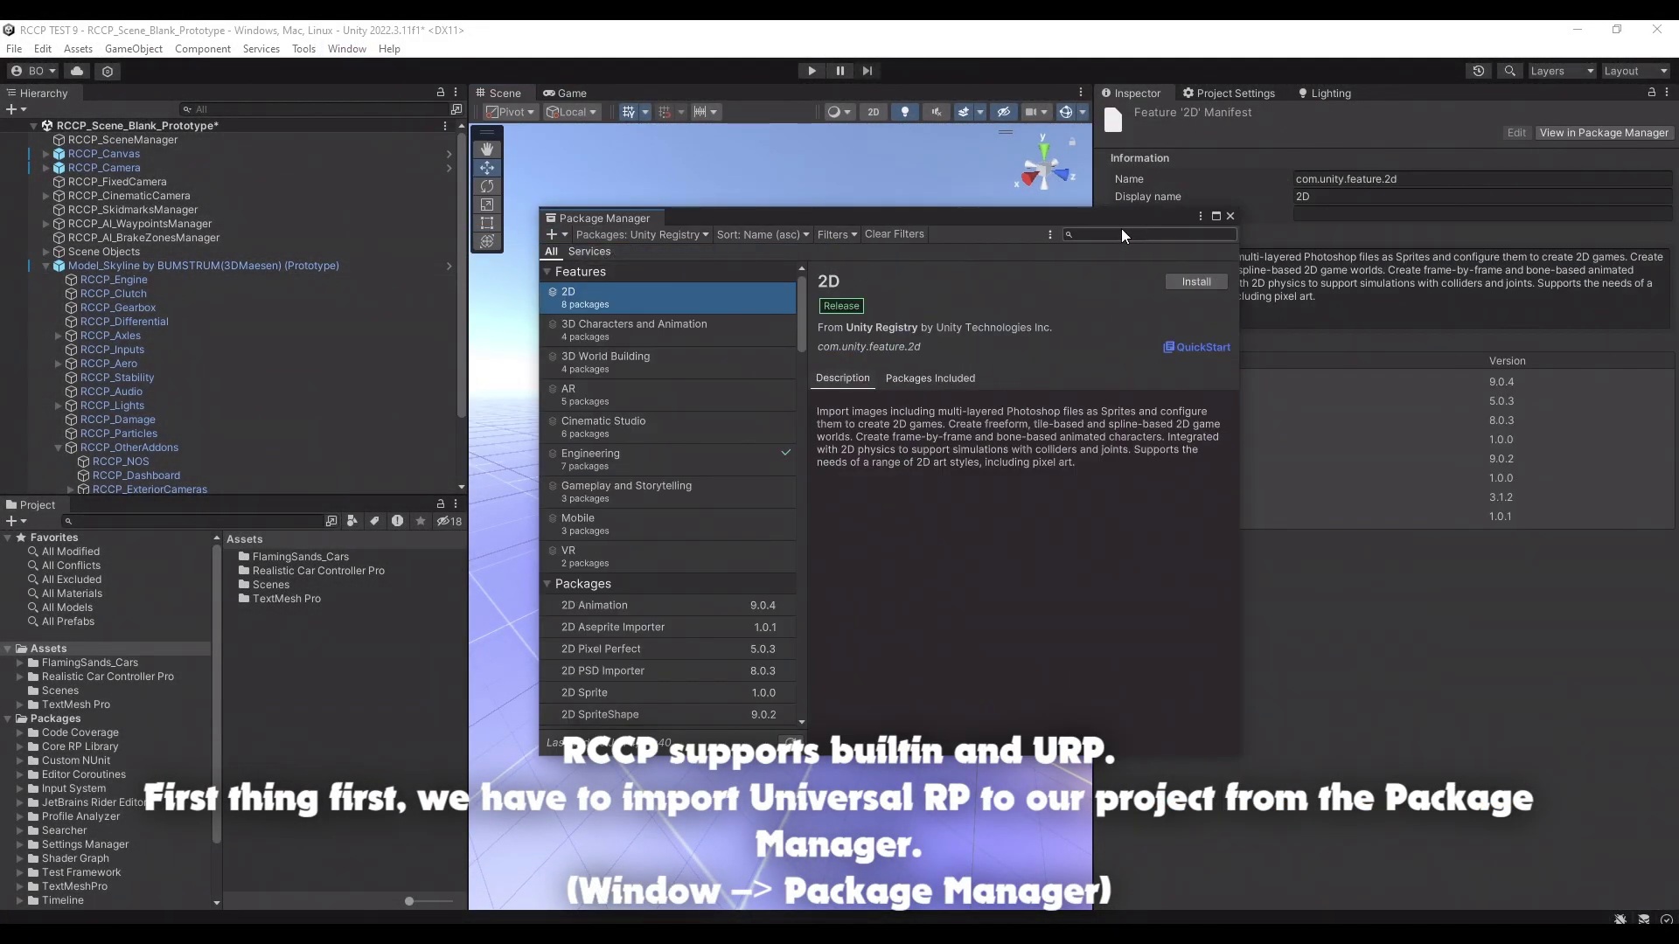
pyautogui.write('rp')
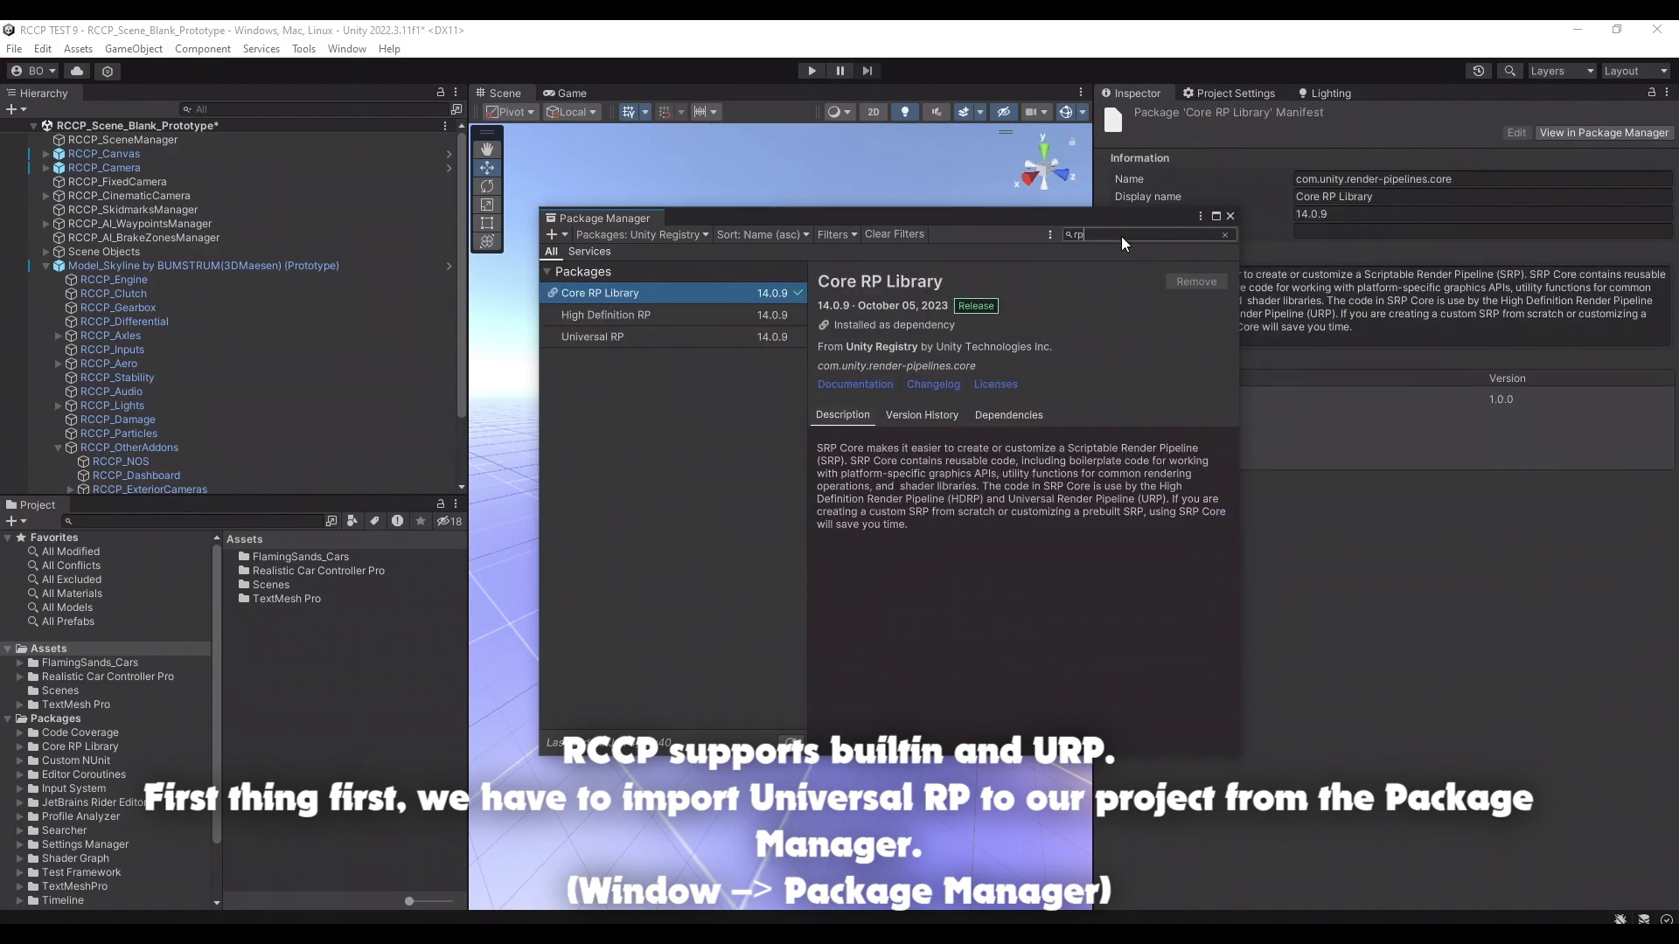
pyautogui.click(669, 340)
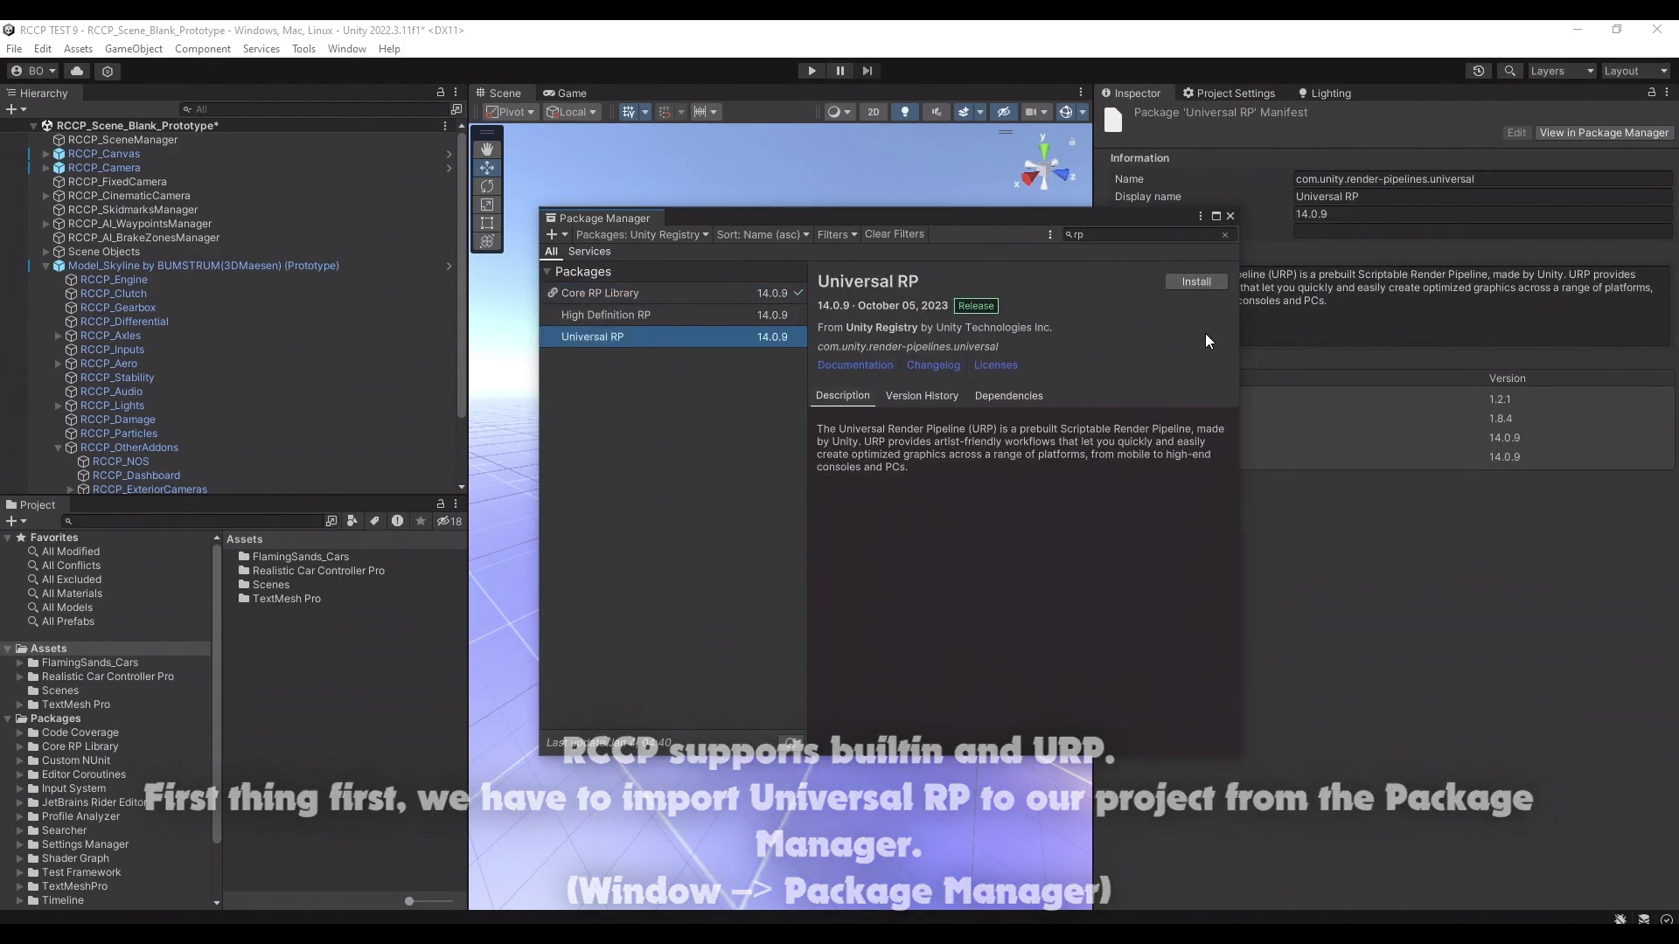
pyautogui.click(1218, 284)
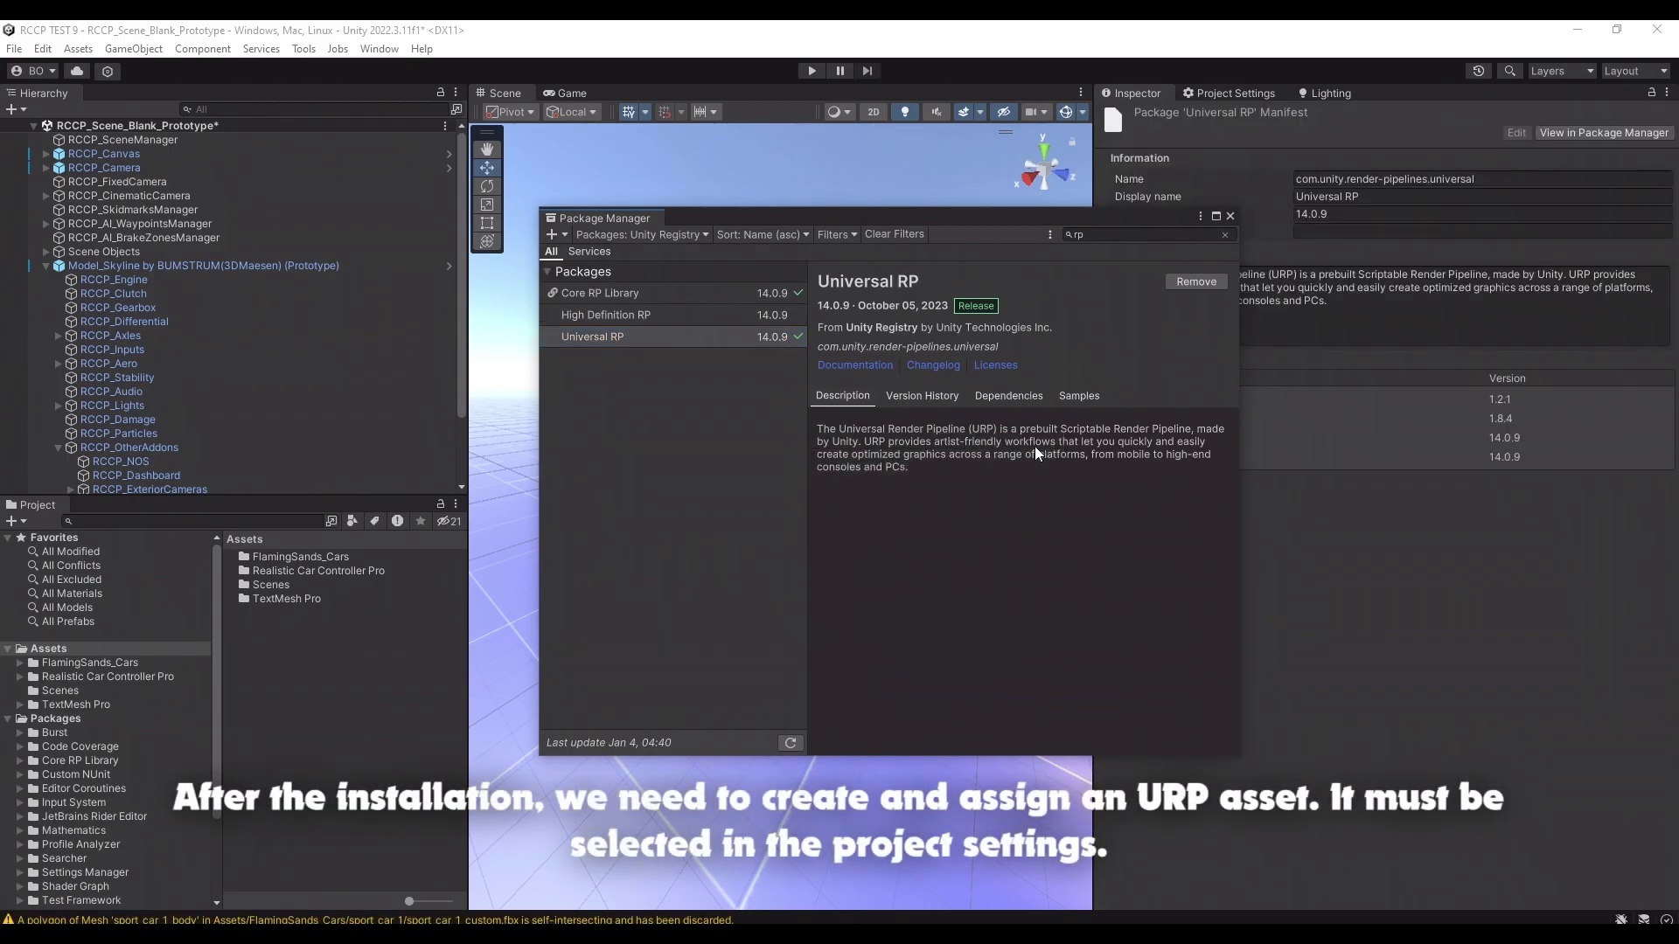
# Close Package Manager and bring up the Graphics page in Project Settings.
pyautogui.click(1231, 216)
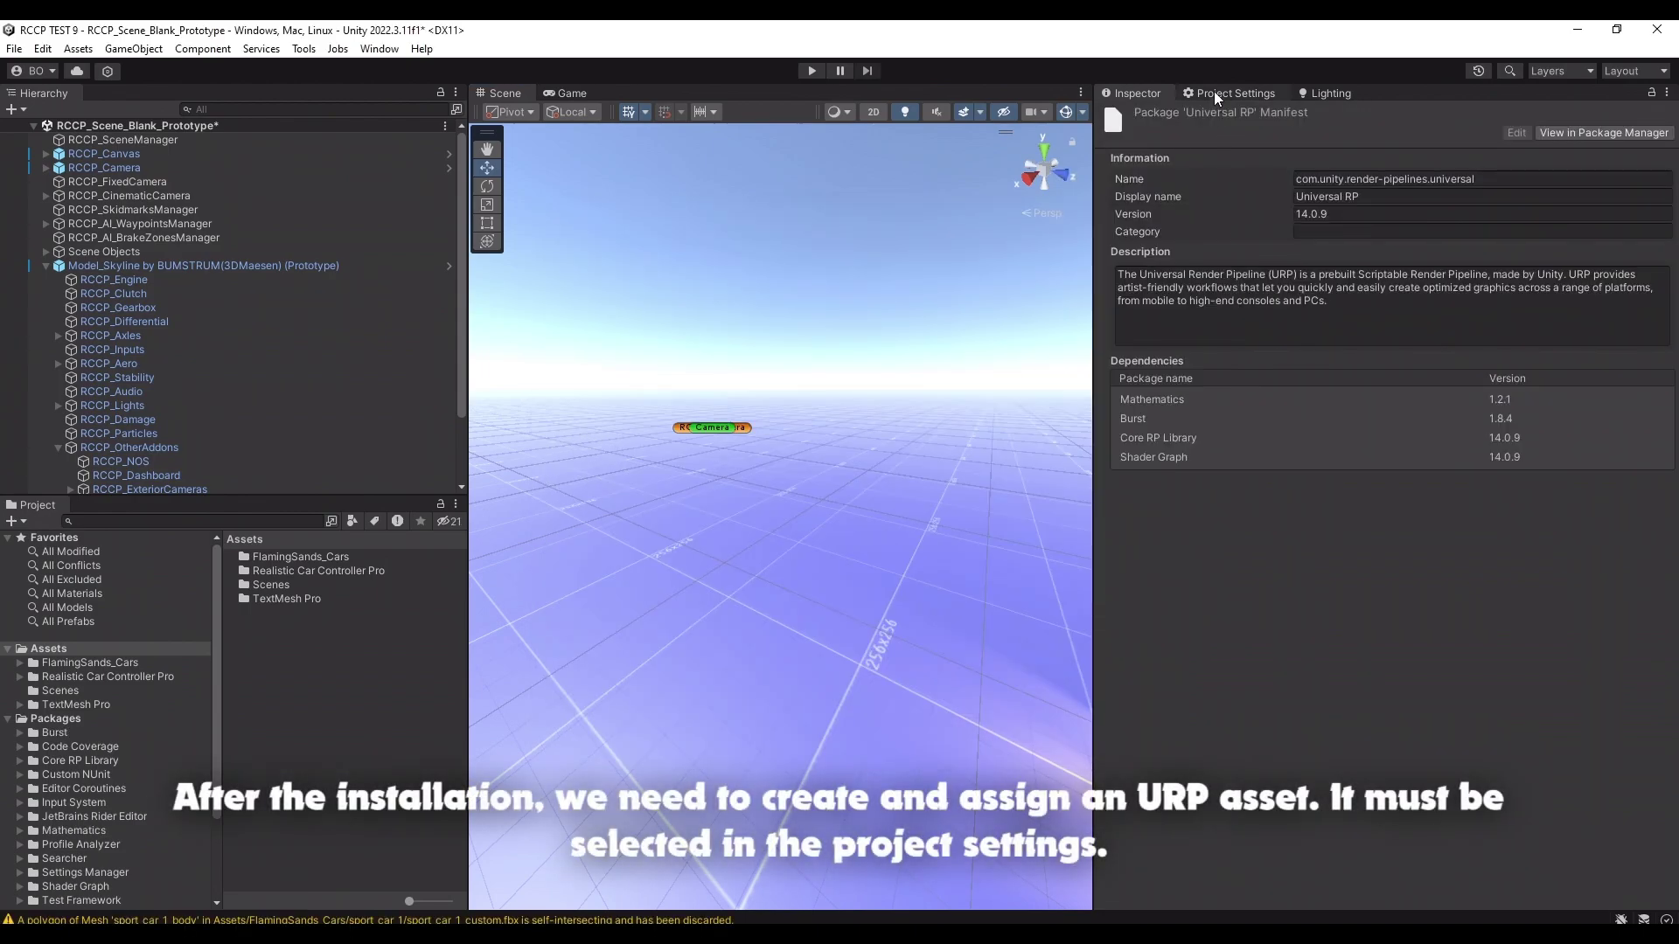
pyautogui.click(1216, 94)
pyautogui.click(39, 49)
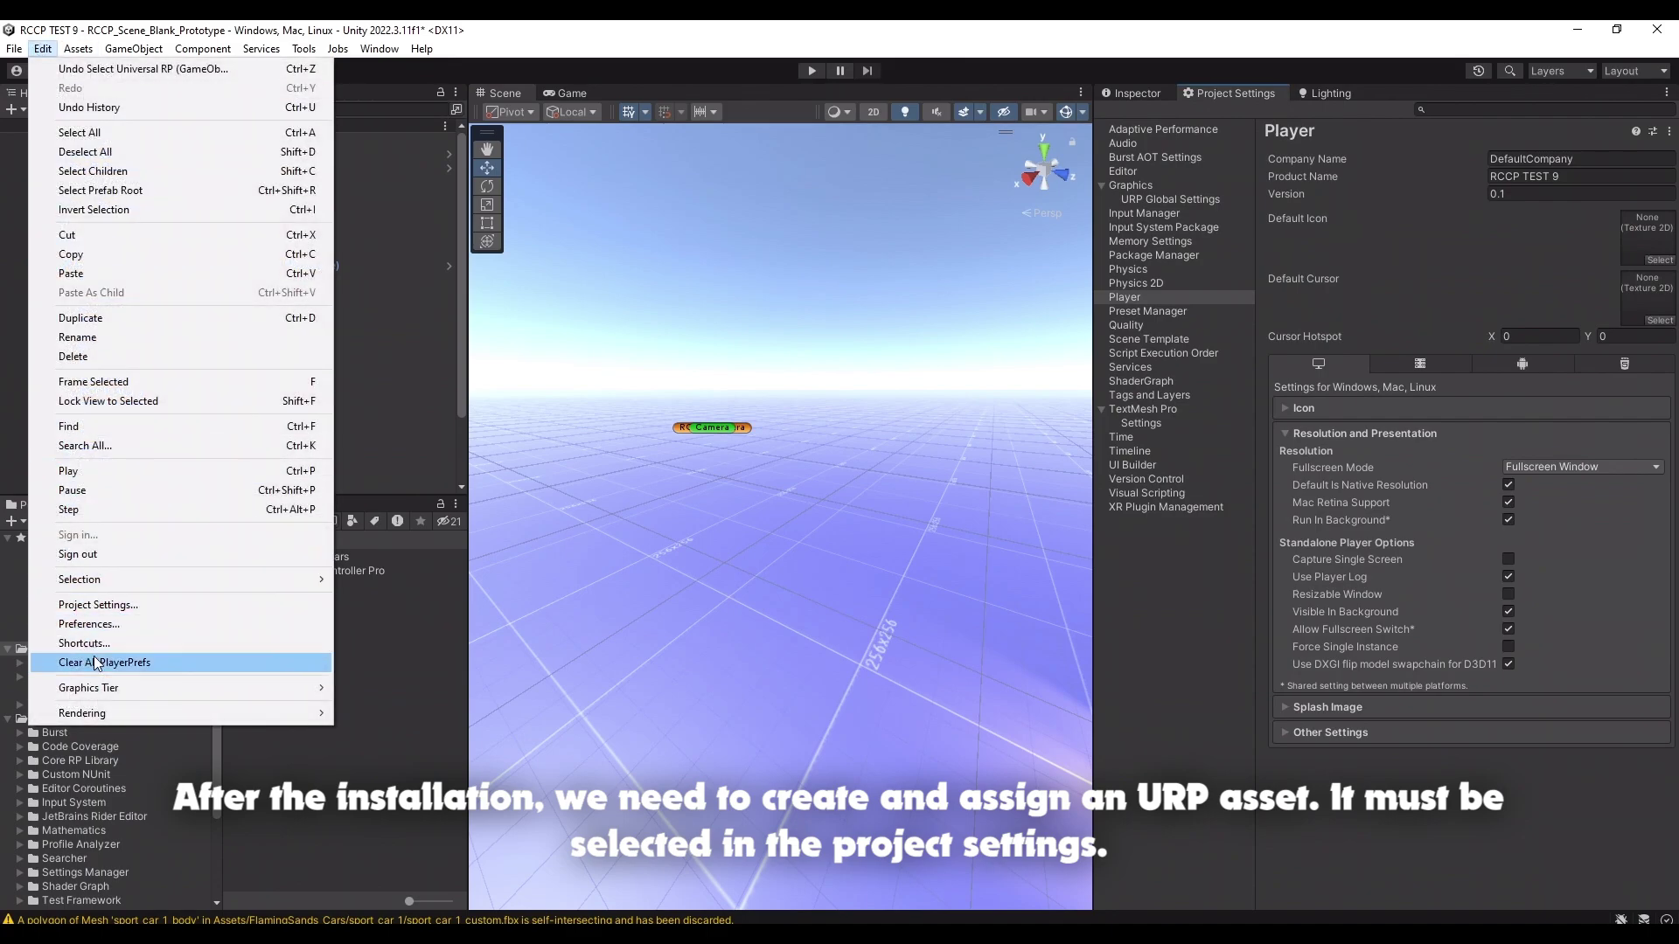
pyautogui.click(129, 612)
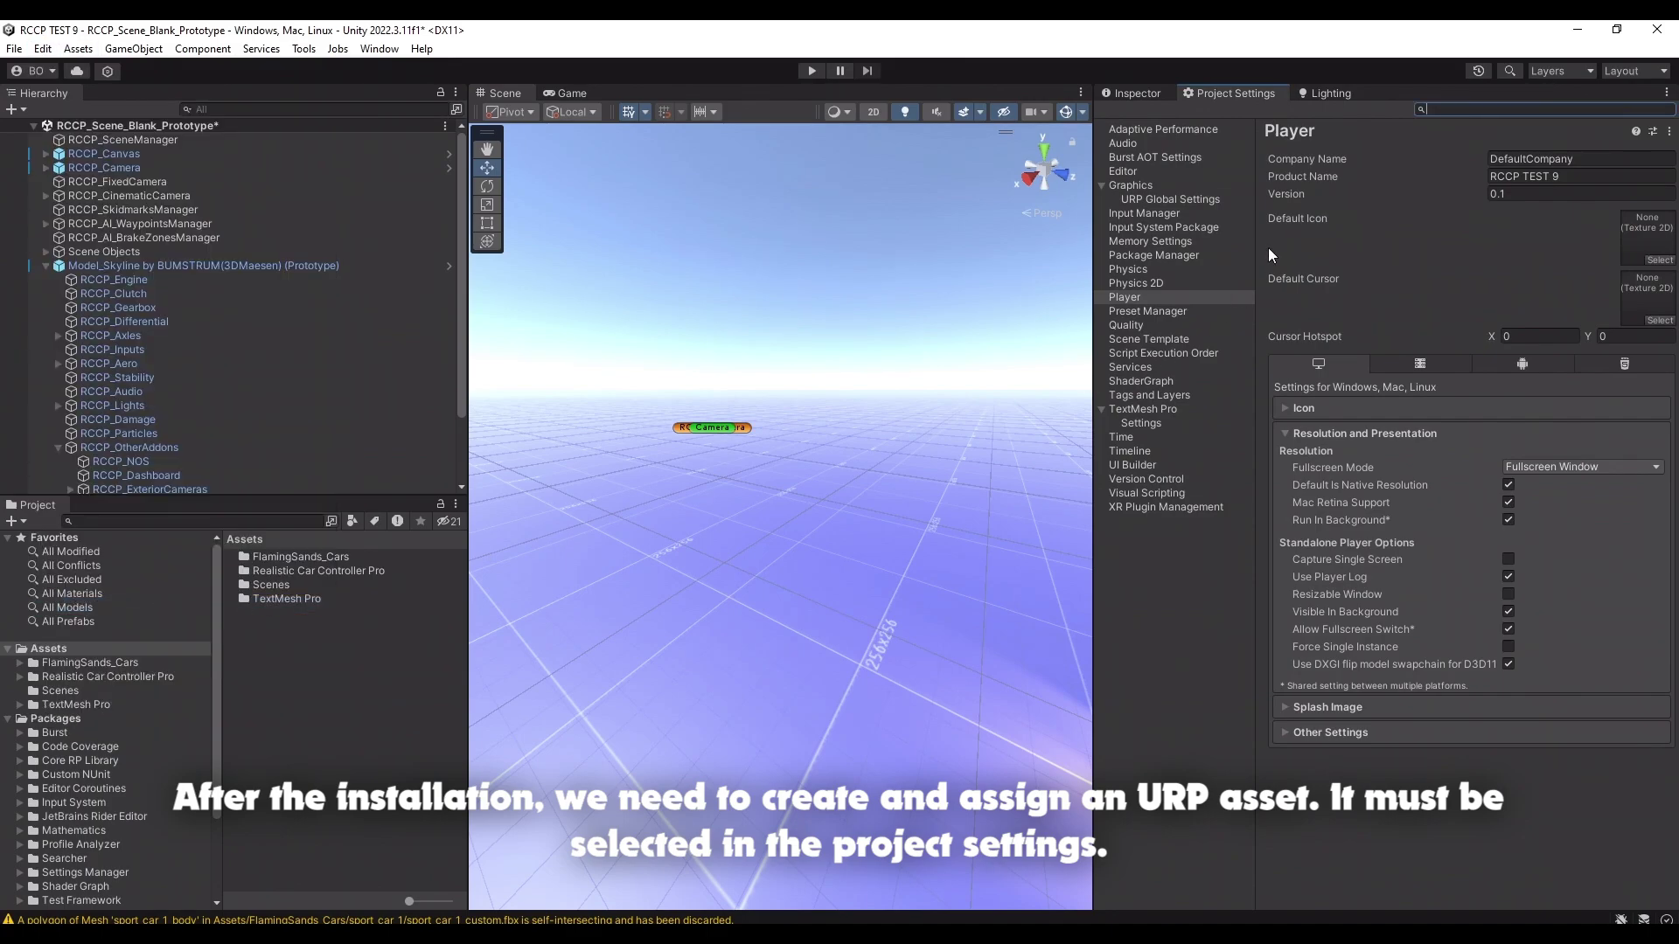
pyautogui.click(1145, 185)
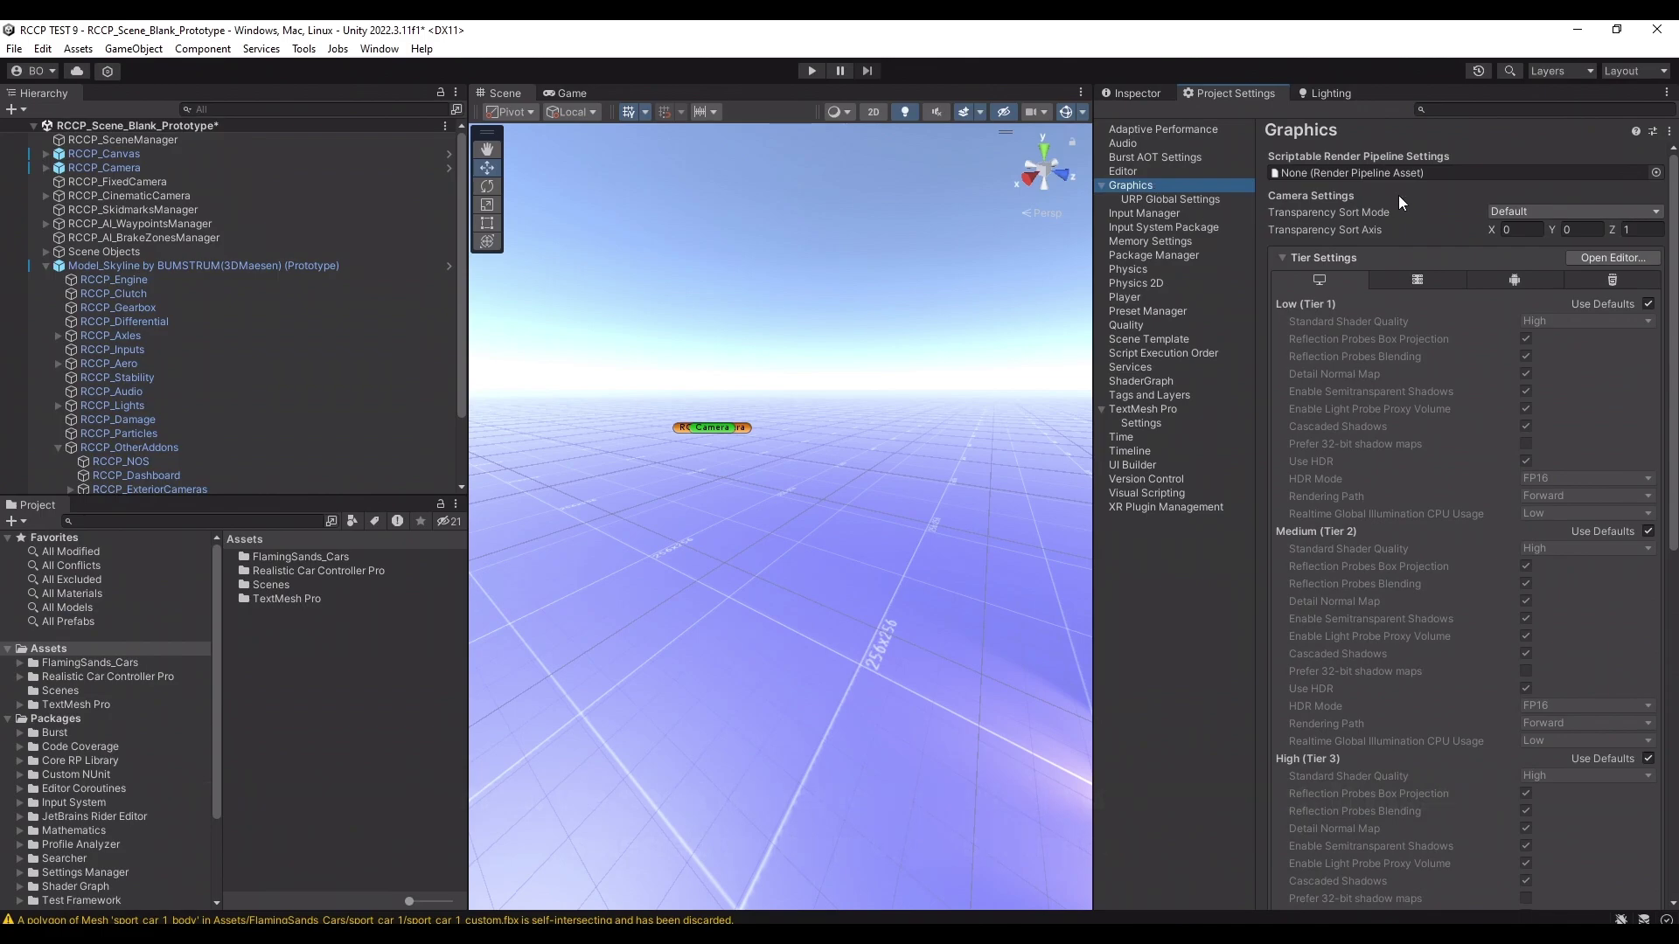
pyautogui.click(1184, 199)
pyautogui.click(1177, 185)
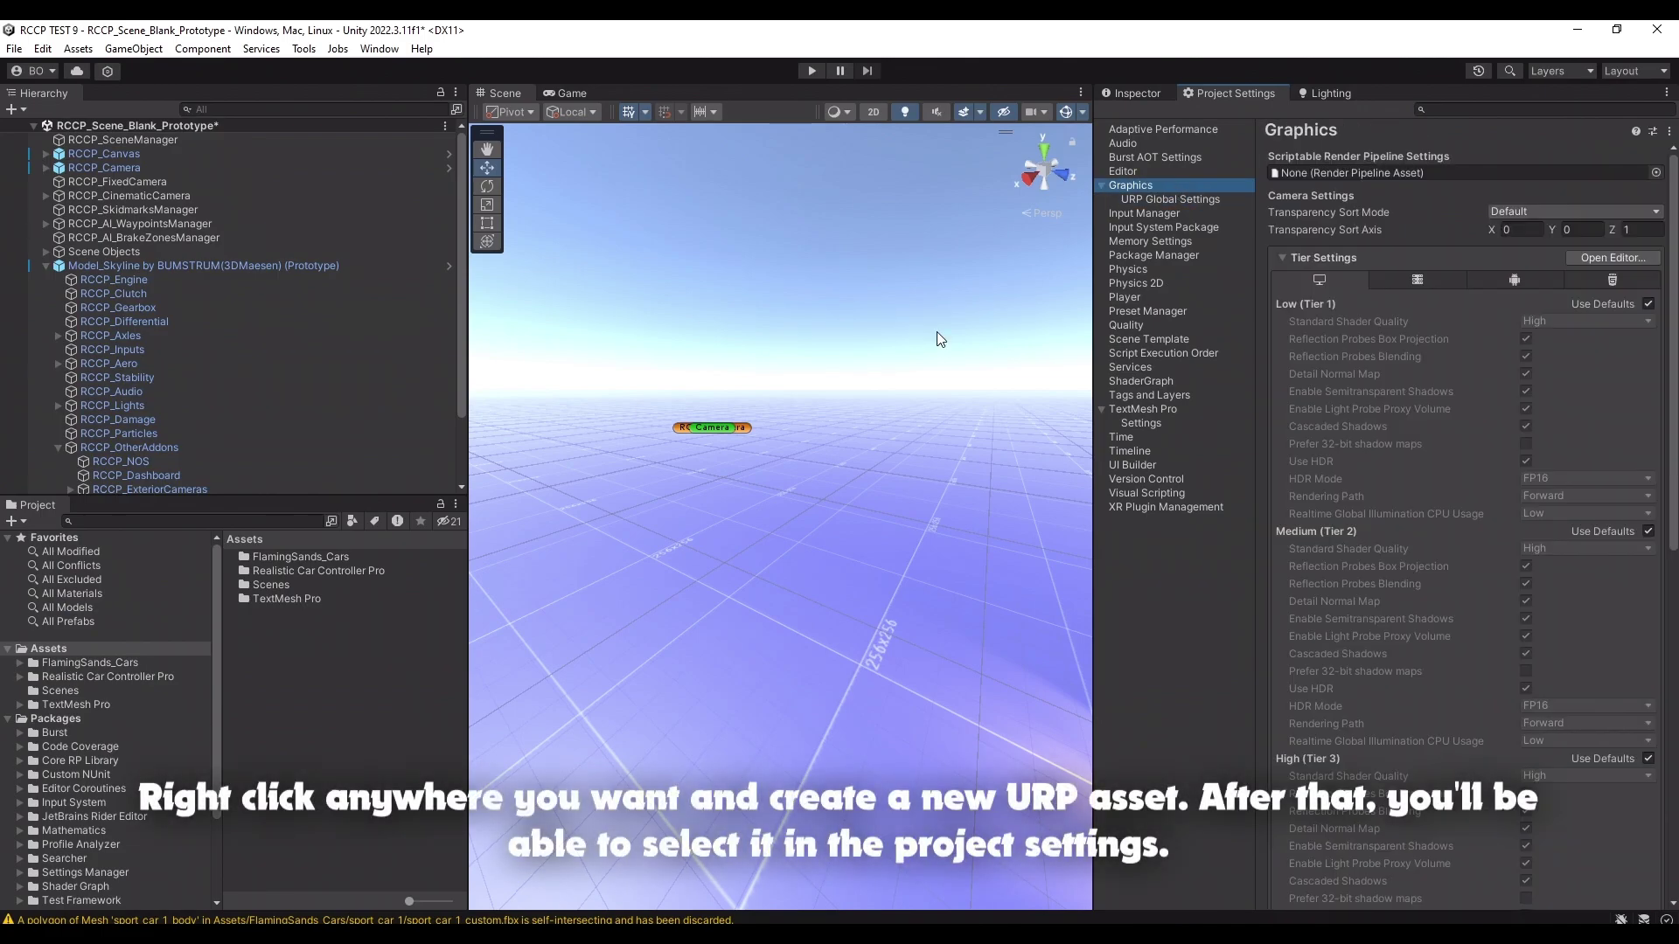
# Create a URP Asset (with Universal Renderer) in Assets, keeping its default name.
pyautogui.rightClick(262, 652)
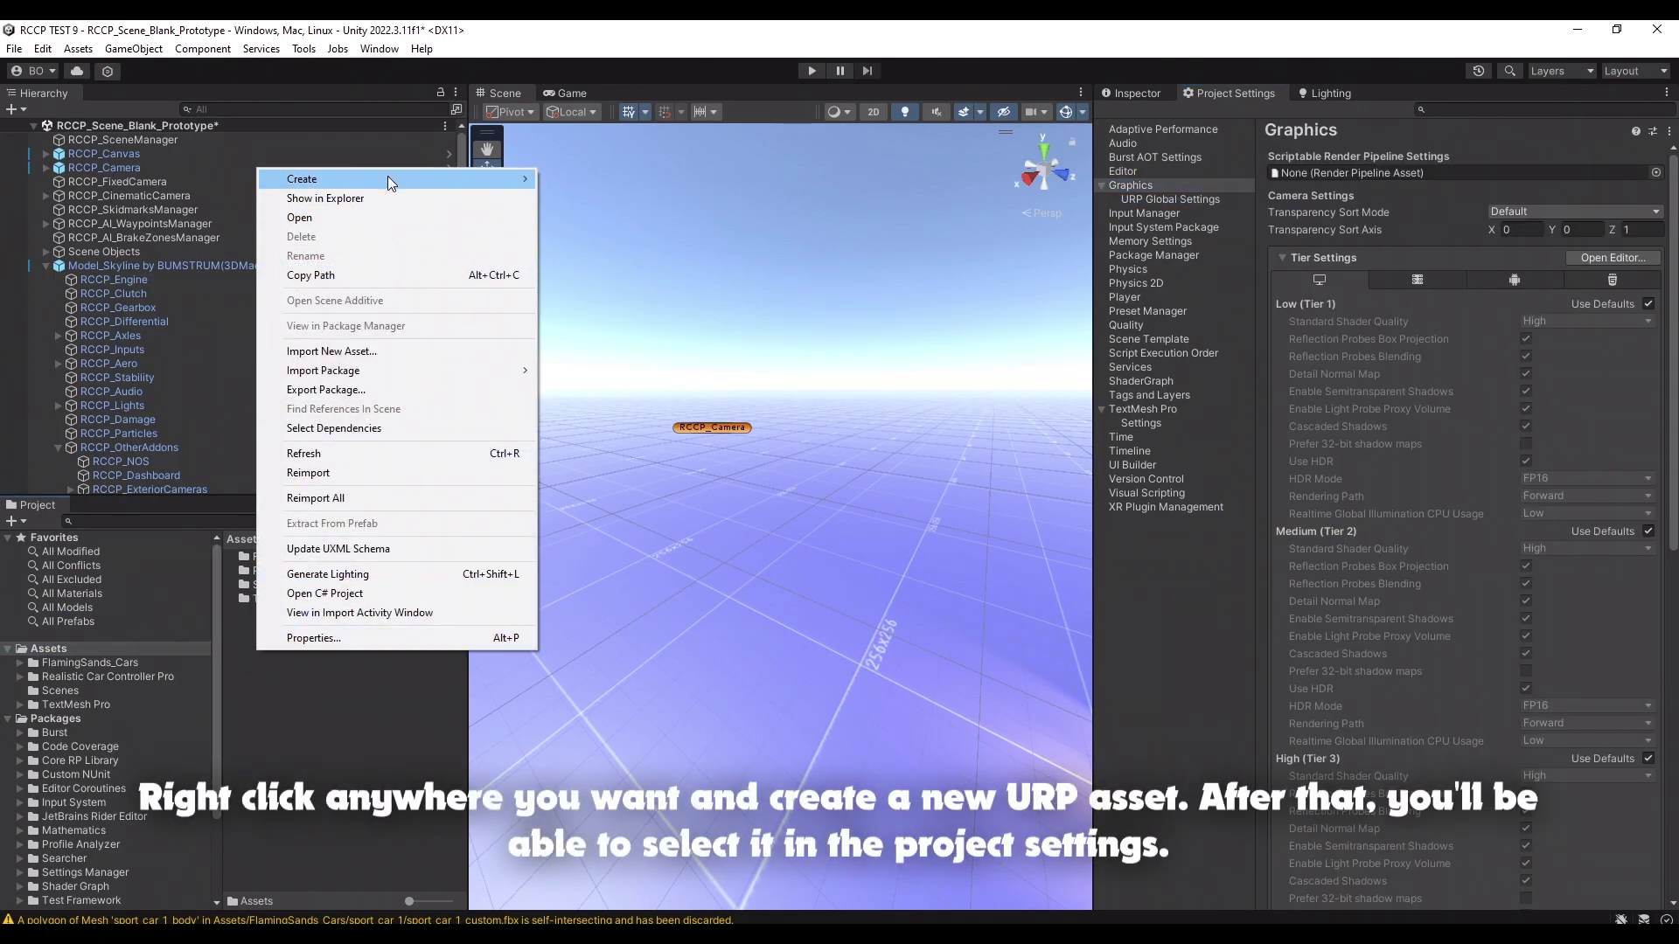
pyautogui.moveTo(389, 177)
pyautogui.moveTo(653, 474)
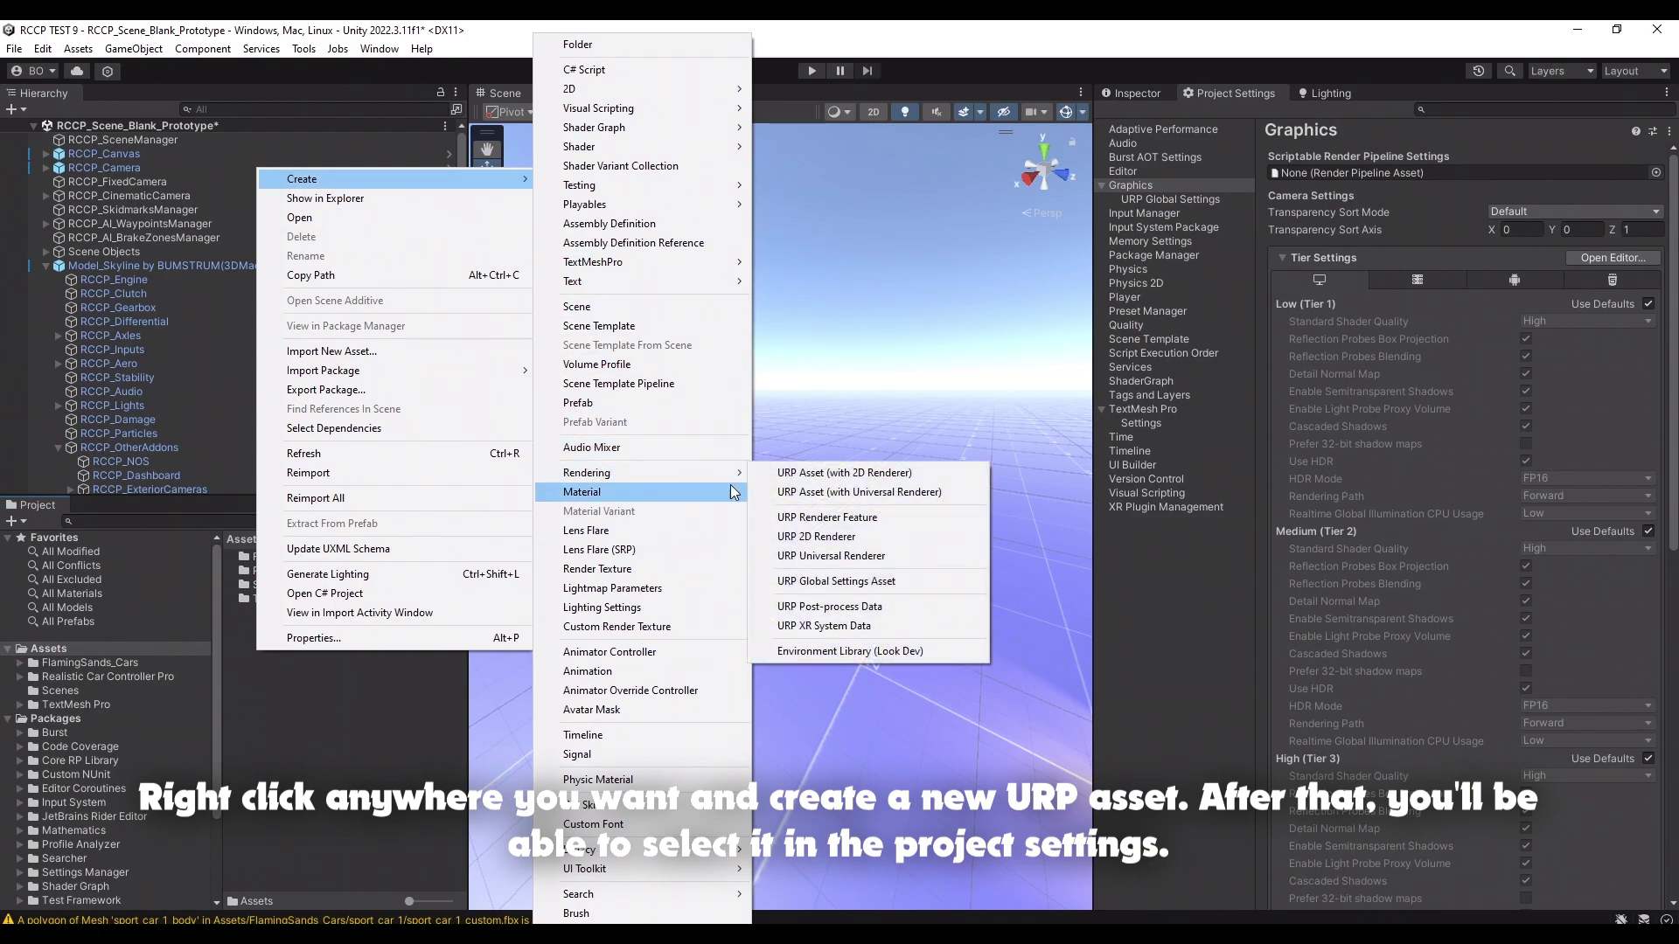
pyautogui.click(800, 496)
pyautogui.click(413, 697)
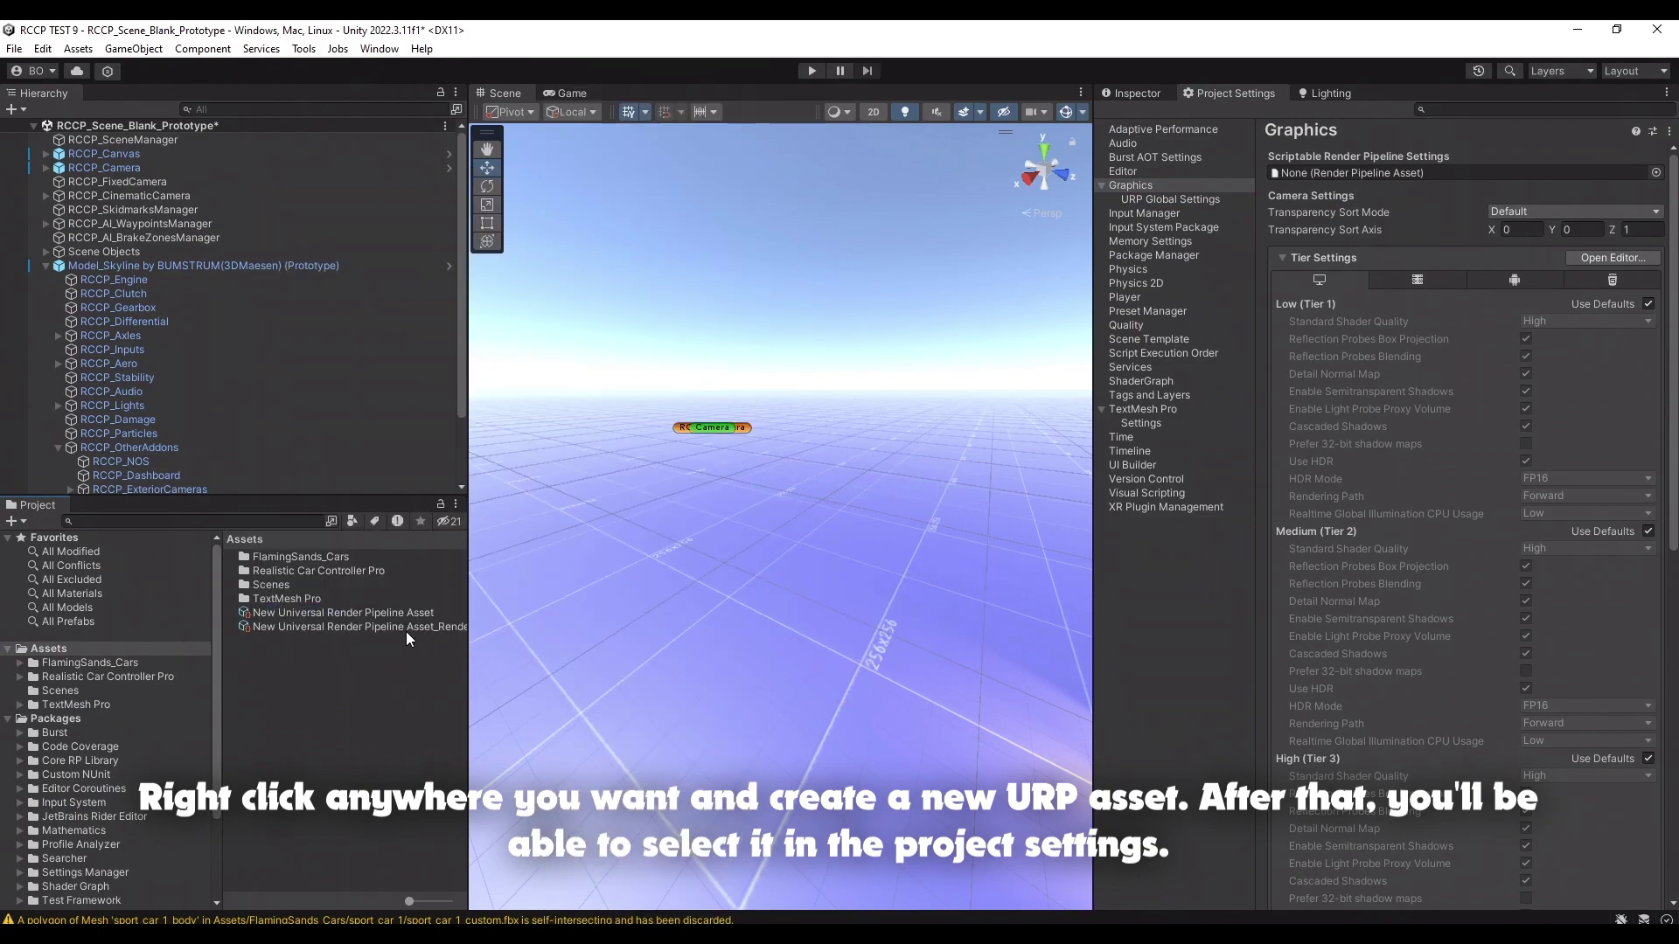
# Assign New Universal Render Pipeline Asset as the Graphics render pipeline and confirm the switch.
pyautogui.click(1655, 173)
pyautogui.click(1166, 233)
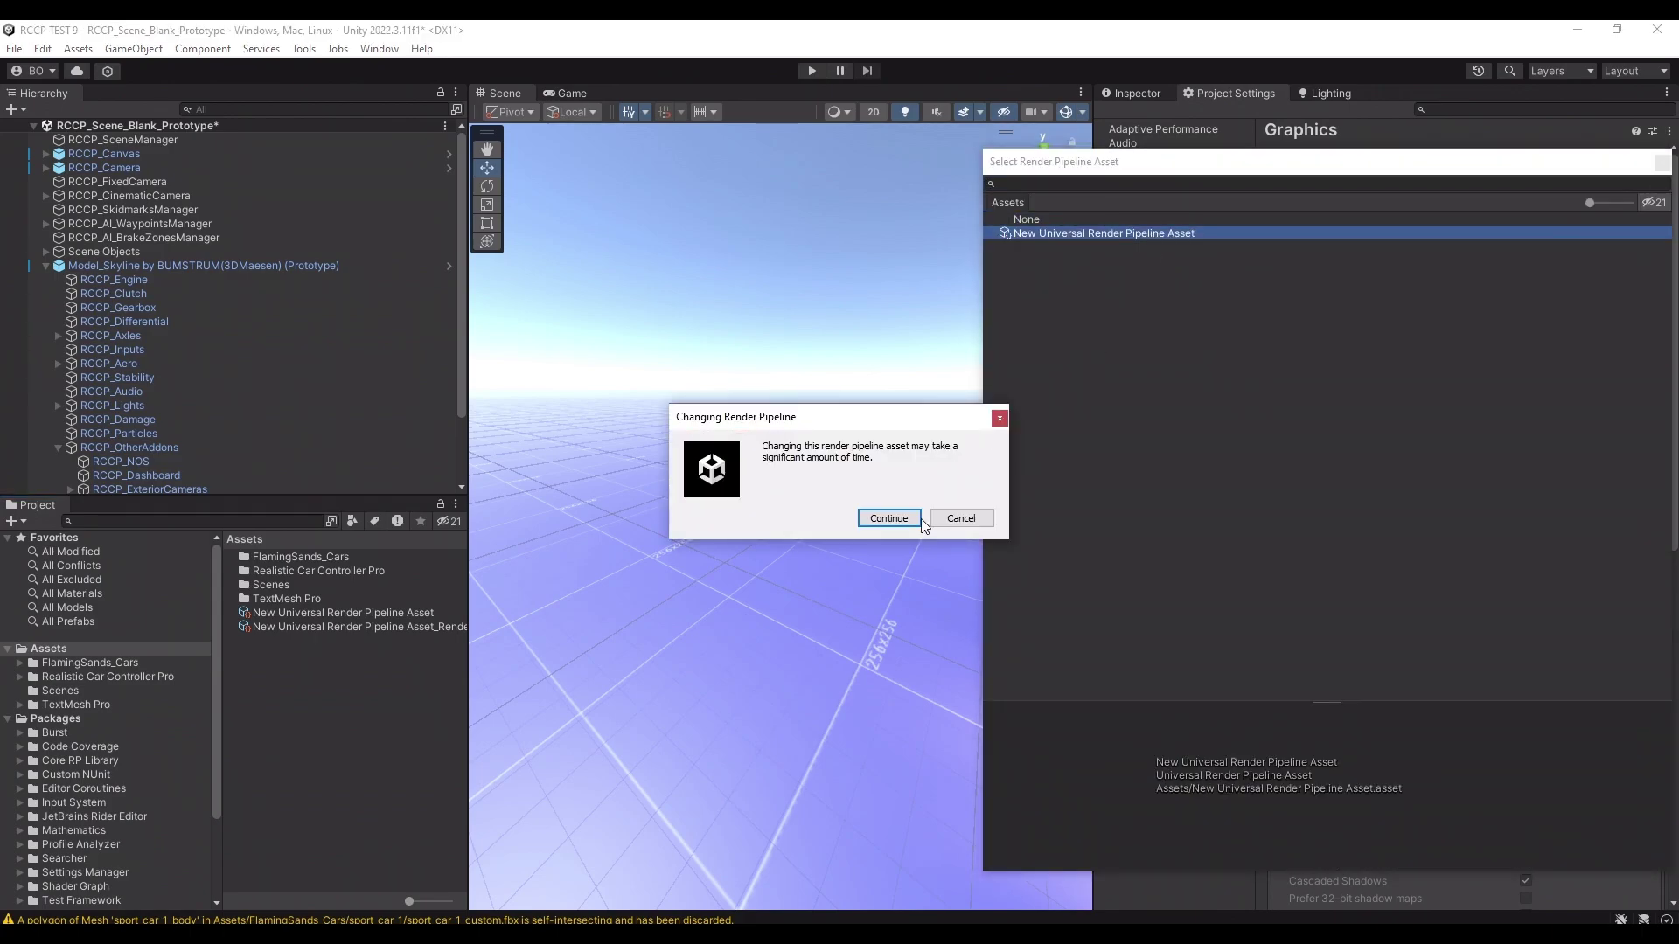
pyautogui.click(902, 519)
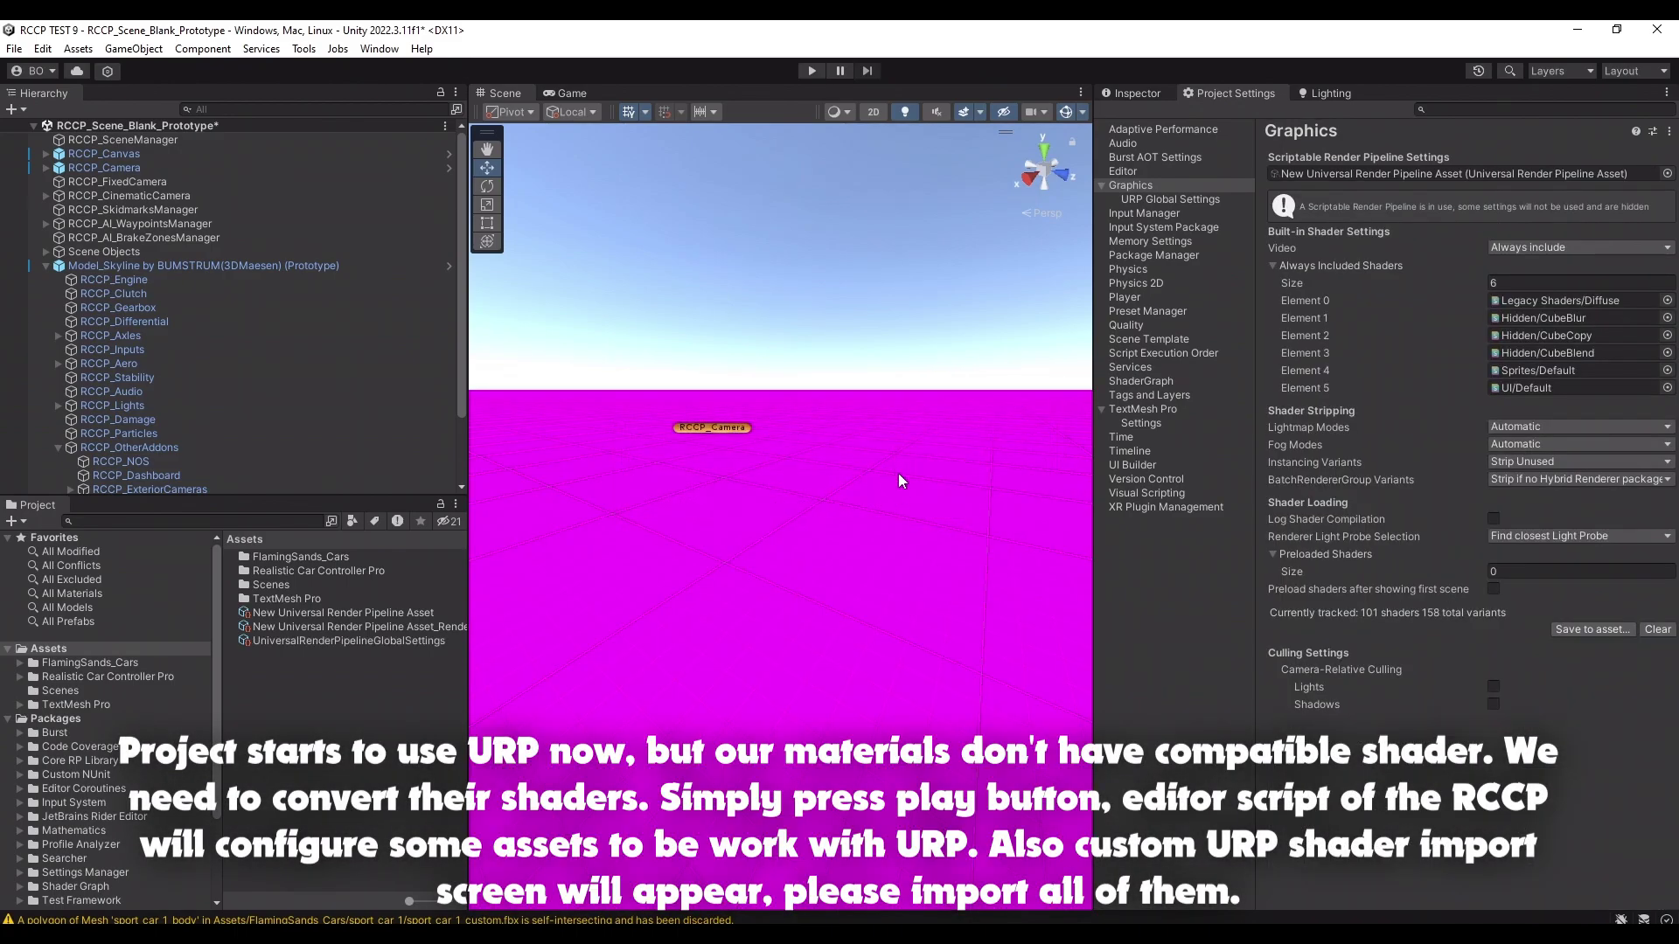
pyautogui.moveTo(899, 474)
pyautogui.mouseDown(button='right')
pyautogui.moveTo(688, 430)
pyautogui.moveTo(854, 428)
pyautogui.mouseUp(button='right')
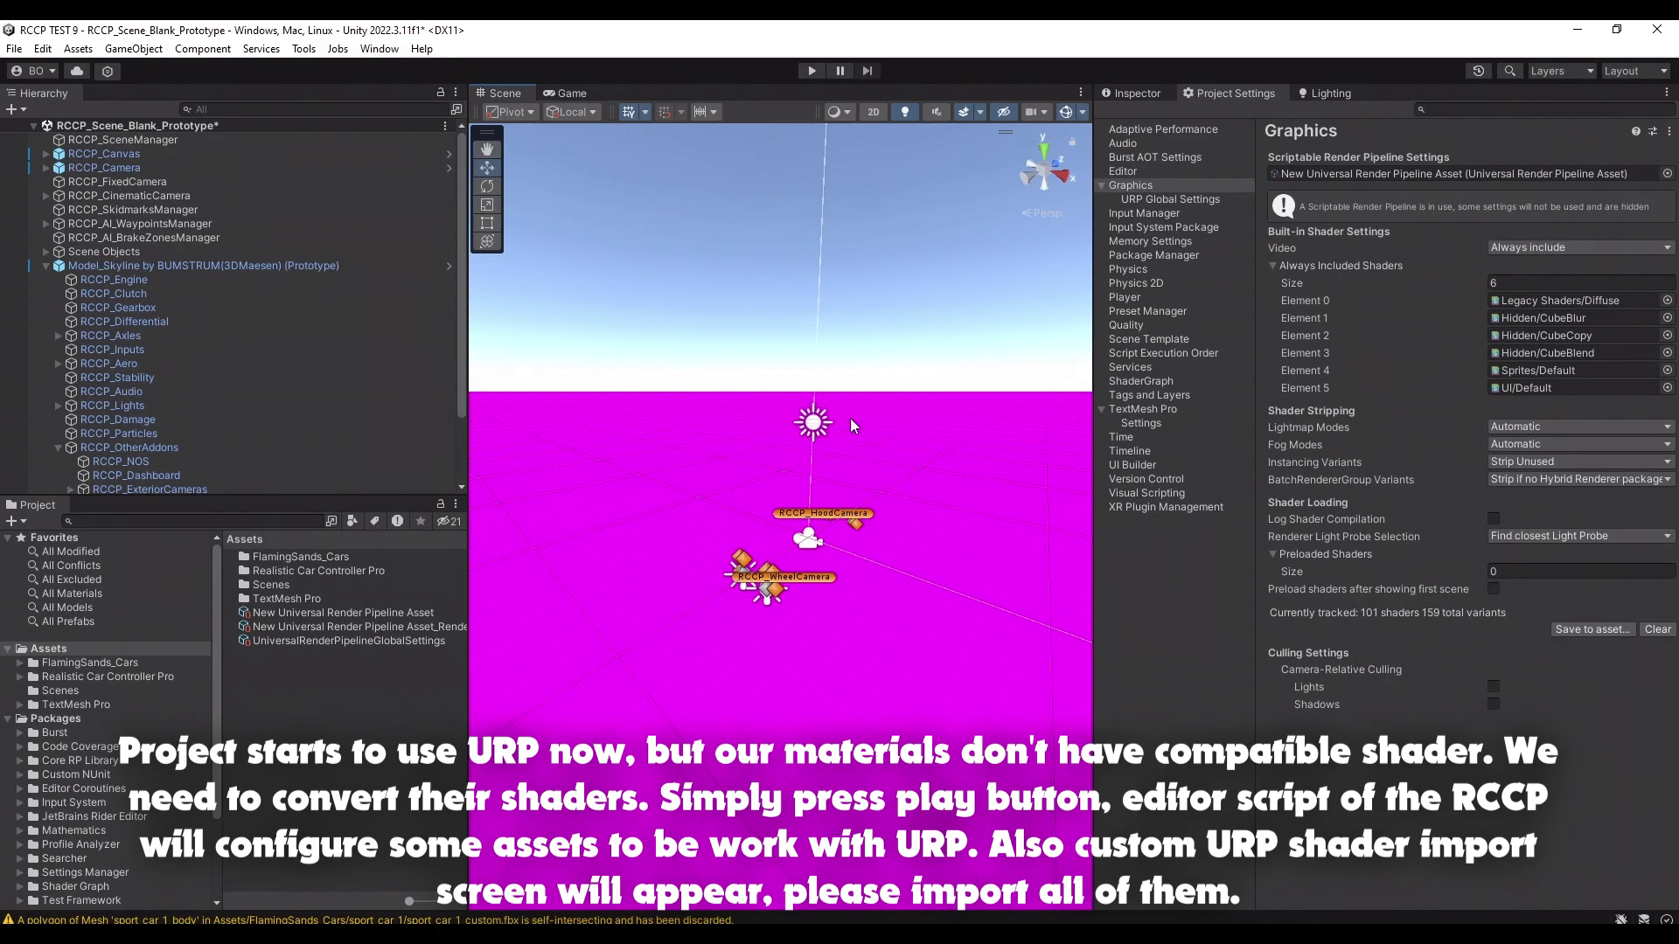
# Enter Play mode, accept the shader conversion notice, and import all RCCP_URPShaders.
pyautogui.click(815, 70)
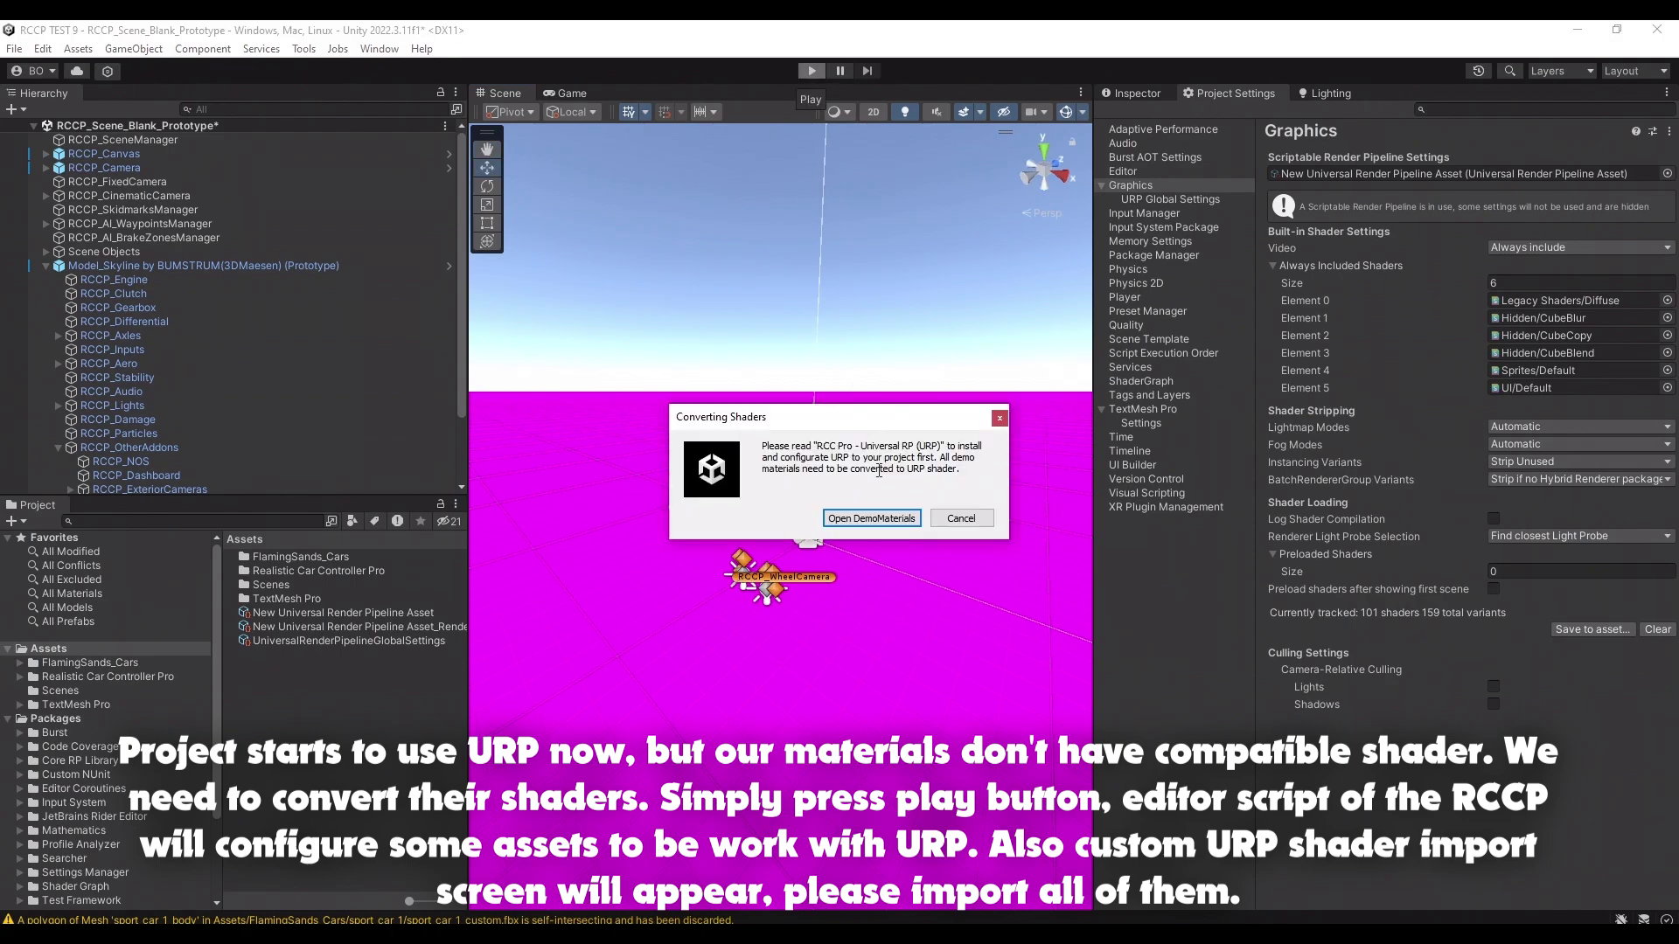
pyautogui.click(891, 520)
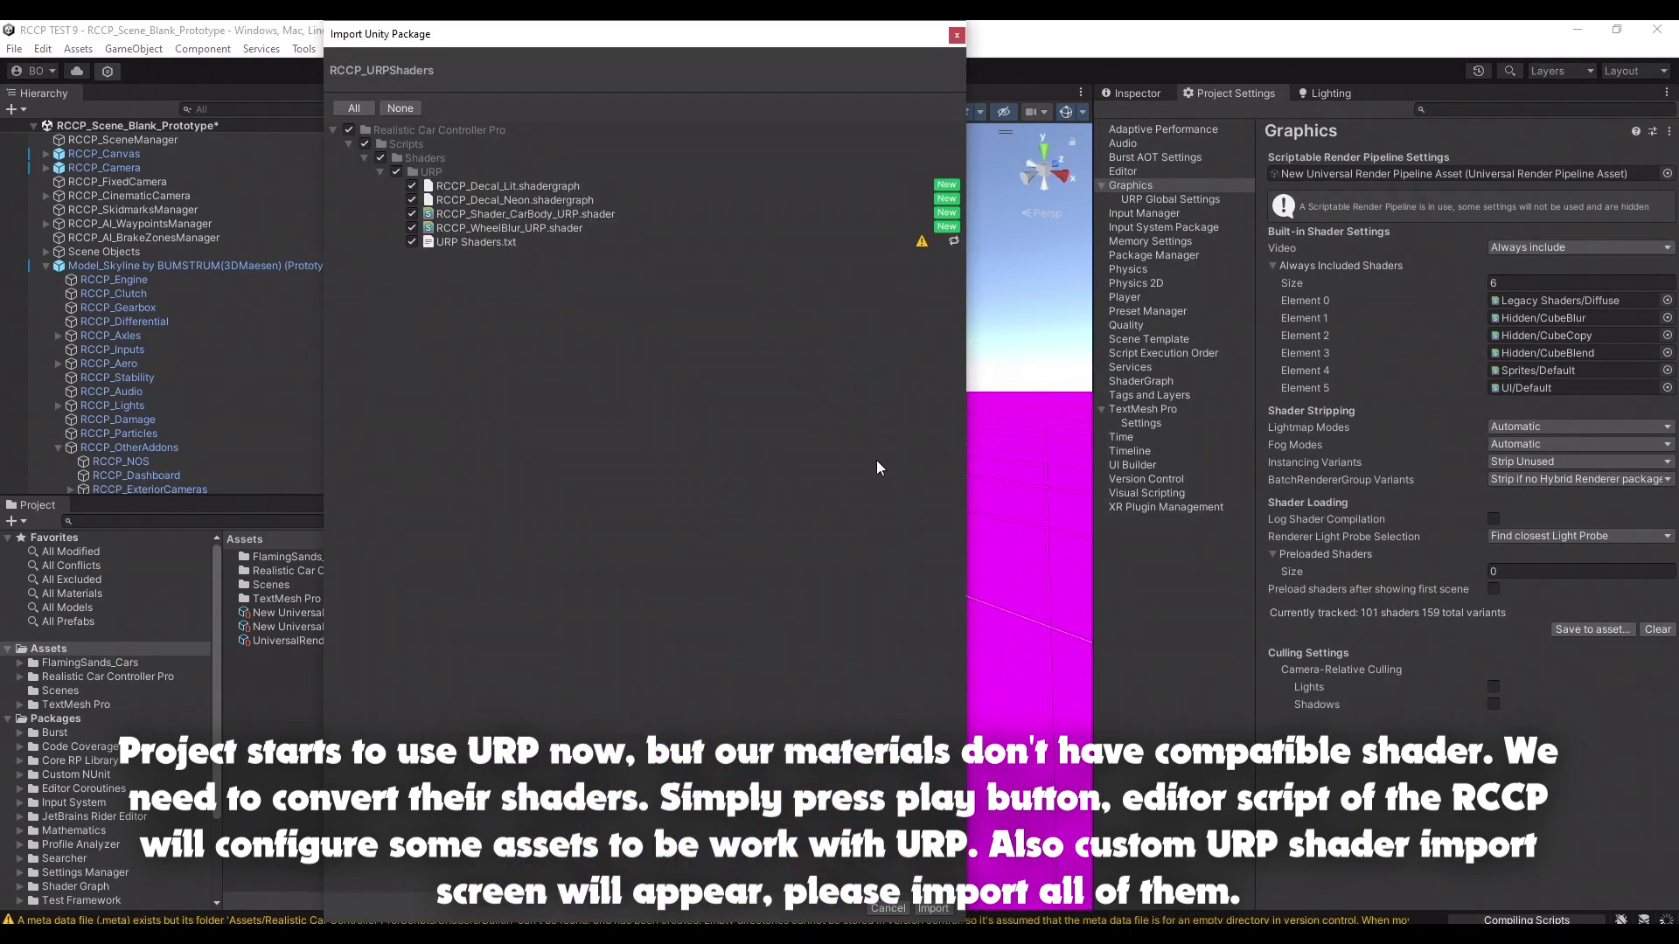
pyautogui.click(933, 910)
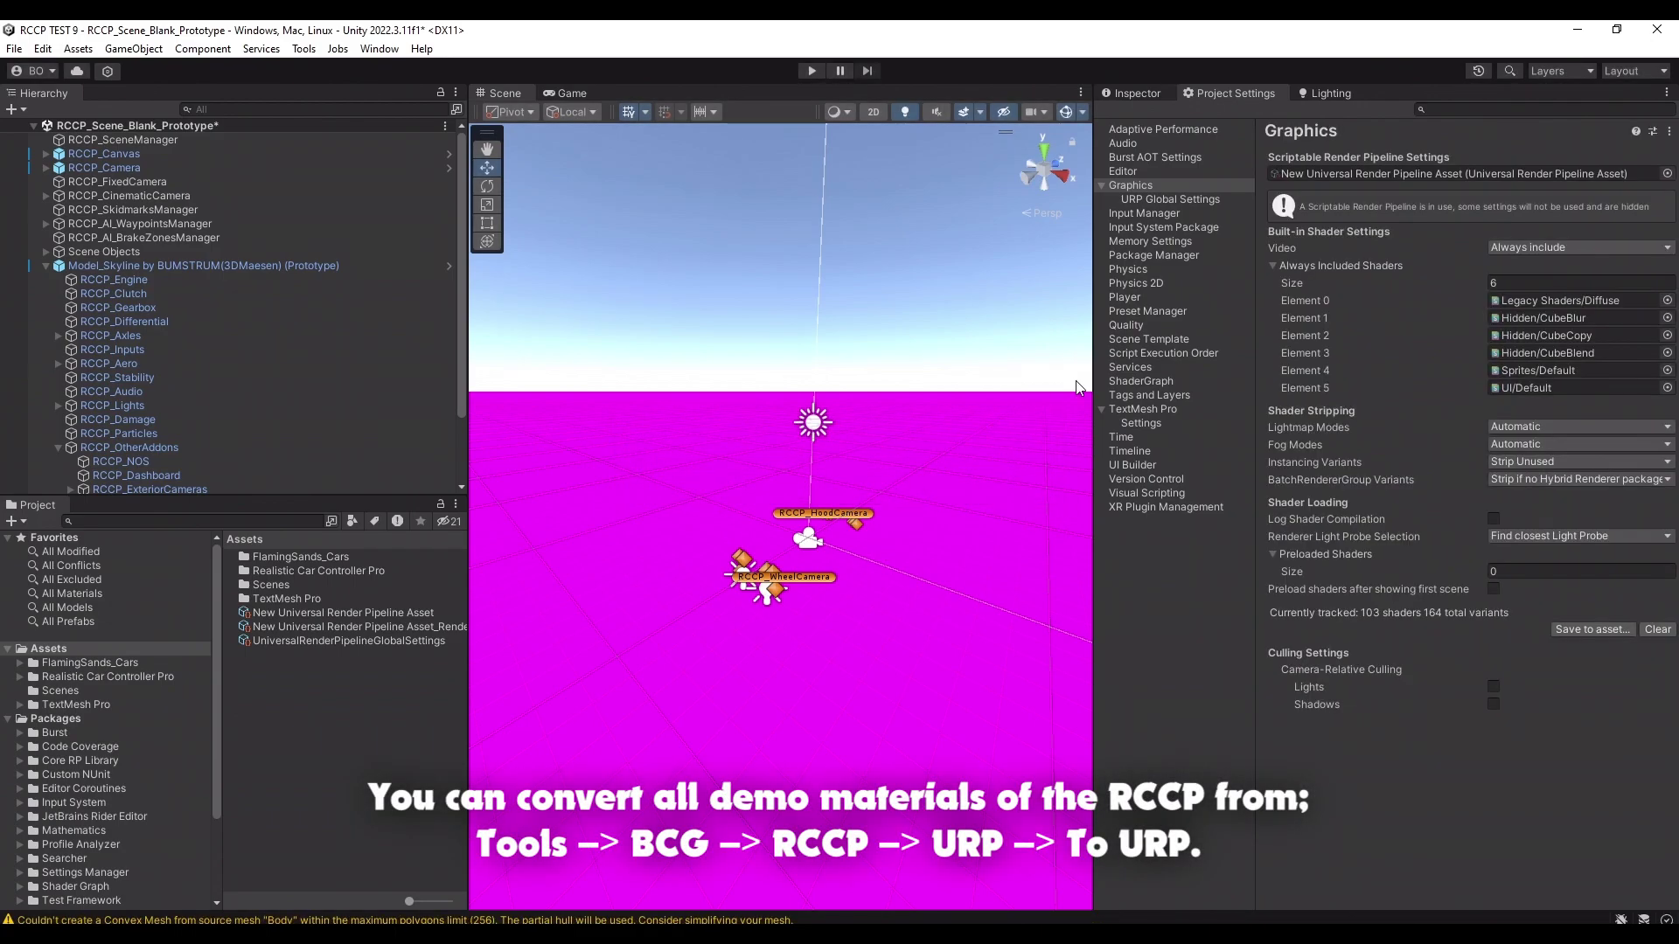
pyautogui.moveTo(1078, 387); pyautogui.dragTo(969, 393, button='right')
pyautogui.click(1124, 94)
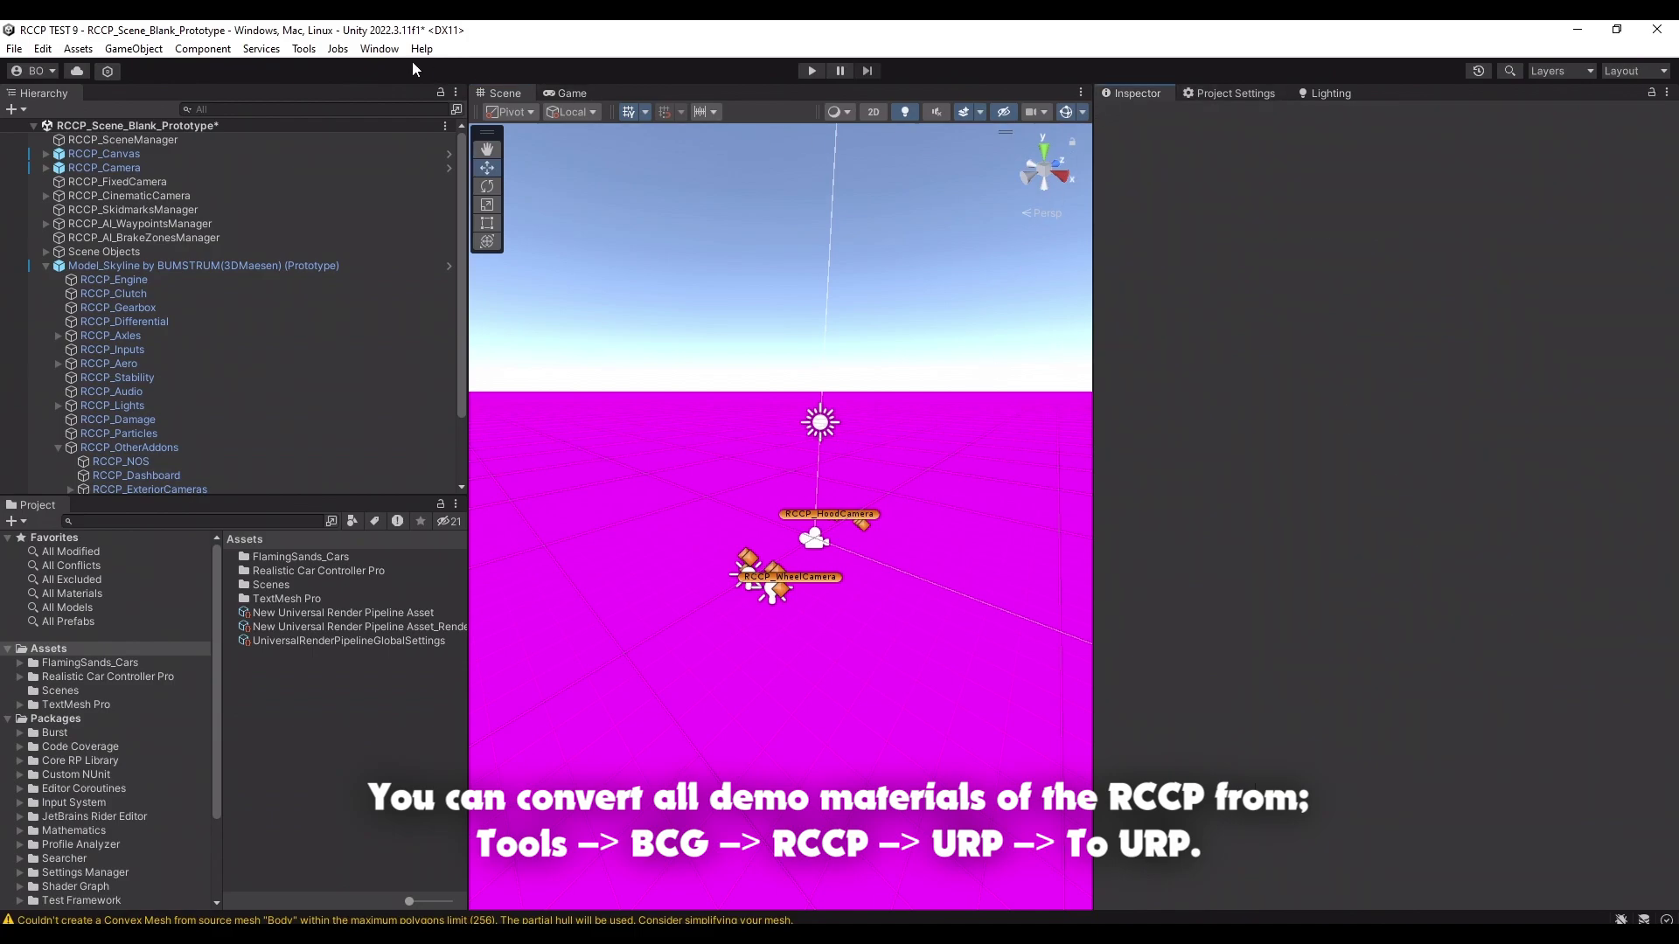
# Run RCCP's Convert All Demo Materials to URP command and dismiss its notice.
pyautogui.click(303, 49)
pyautogui.moveTo(313, 68)
pyautogui.moveTo(525, 70)
pyautogui.moveTo(738, 172)
pyautogui.moveTo(938, 190)
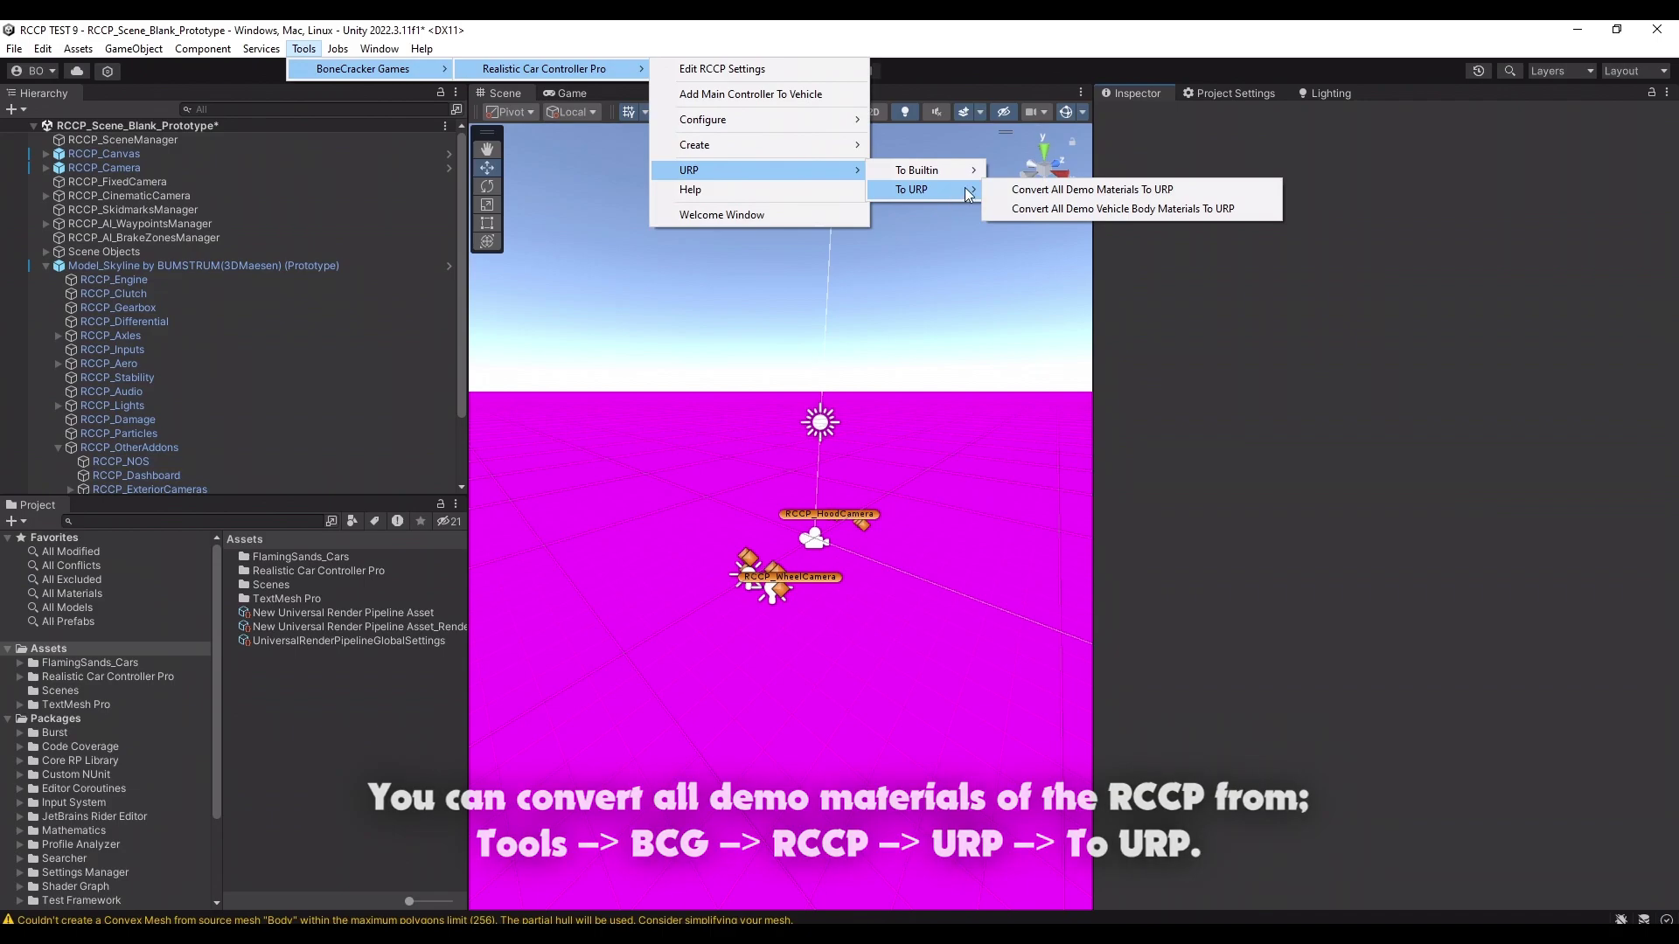
pyautogui.click(1076, 190)
pyautogui.click(970, 530)
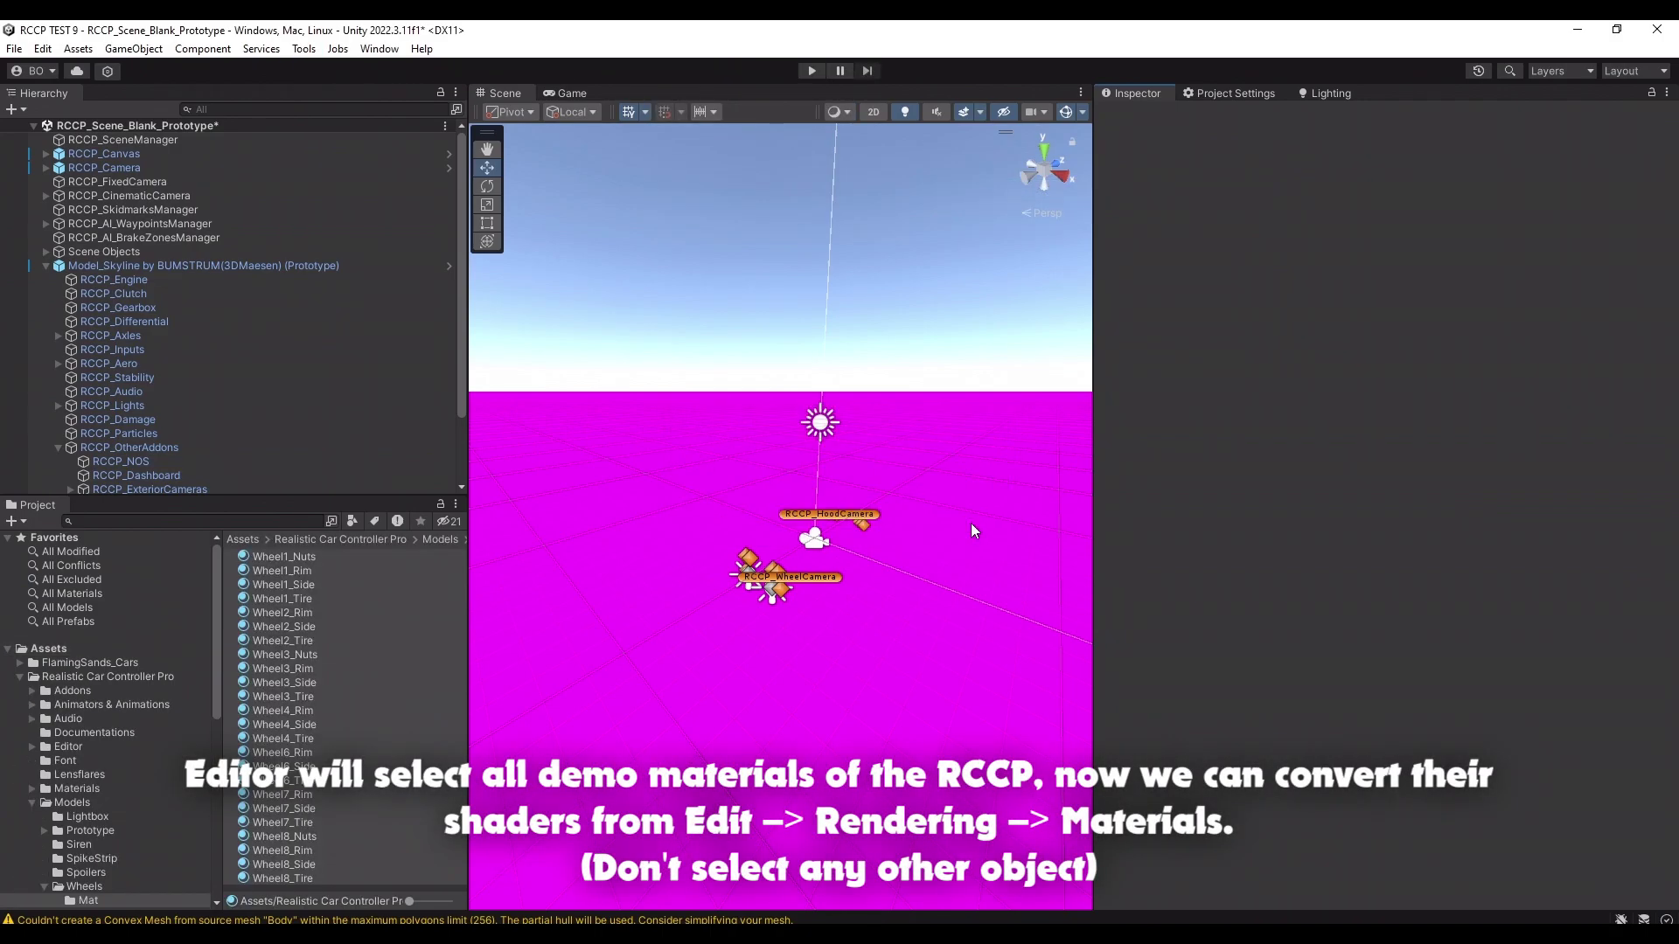
# Upgrade the selected built-in materials to URP via Rendering > Materials > Convert Selected.
pyautogui.click(50, 51)
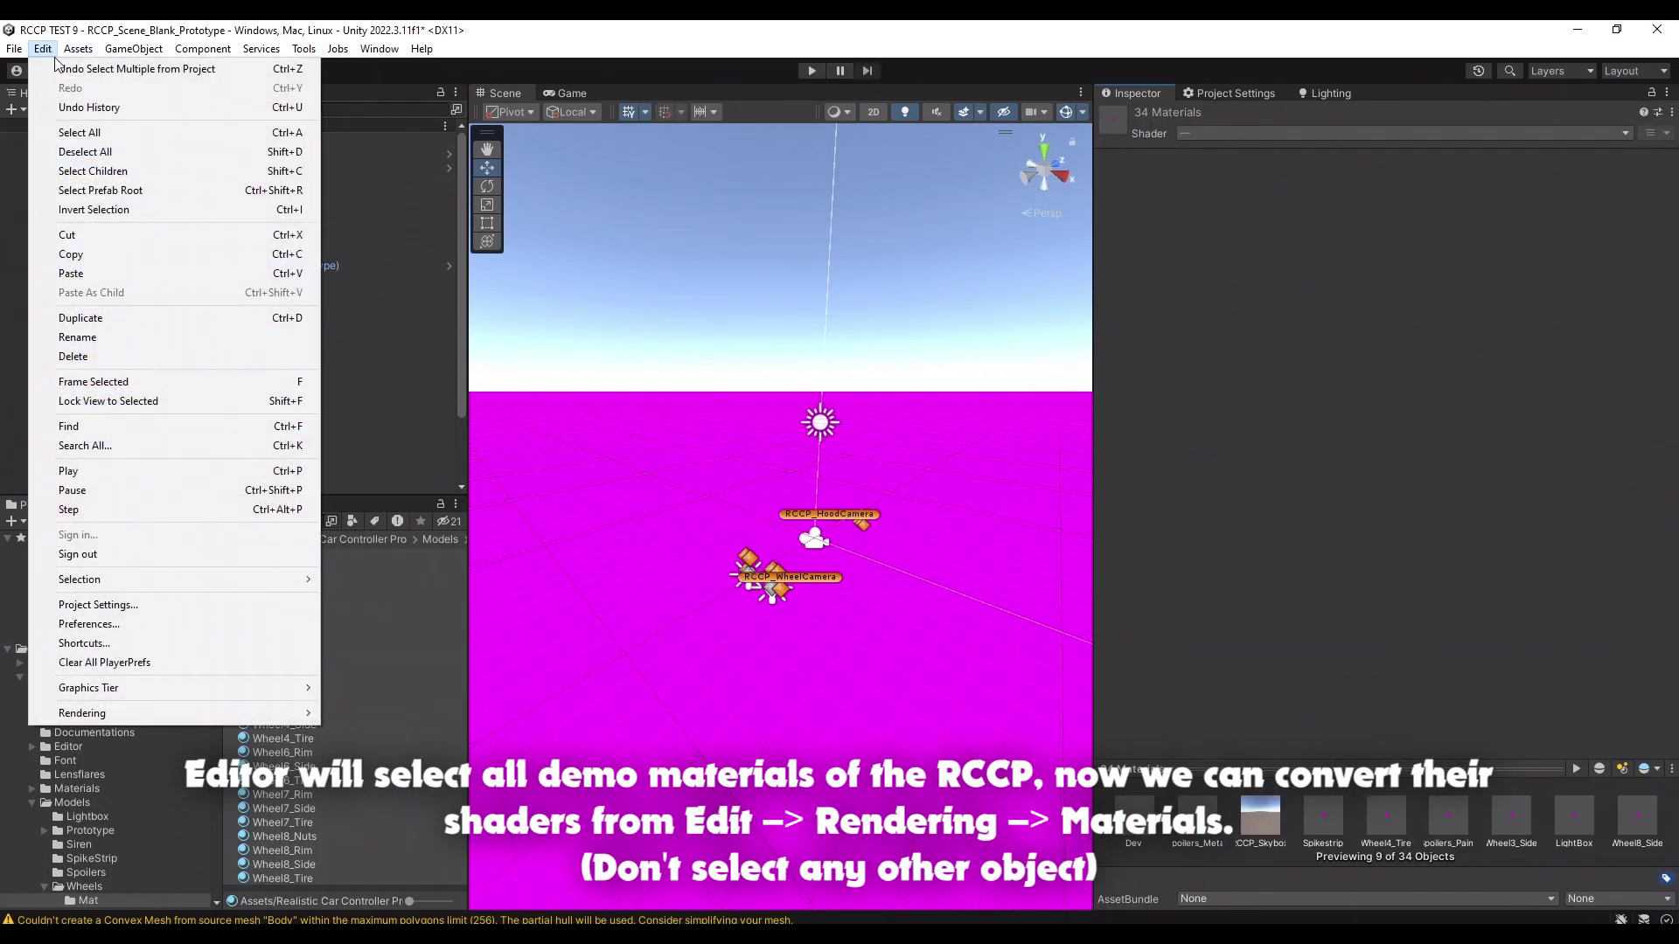
pyautogui.moveTo(185, 713)
pyautogui.moveTo(367, 715)
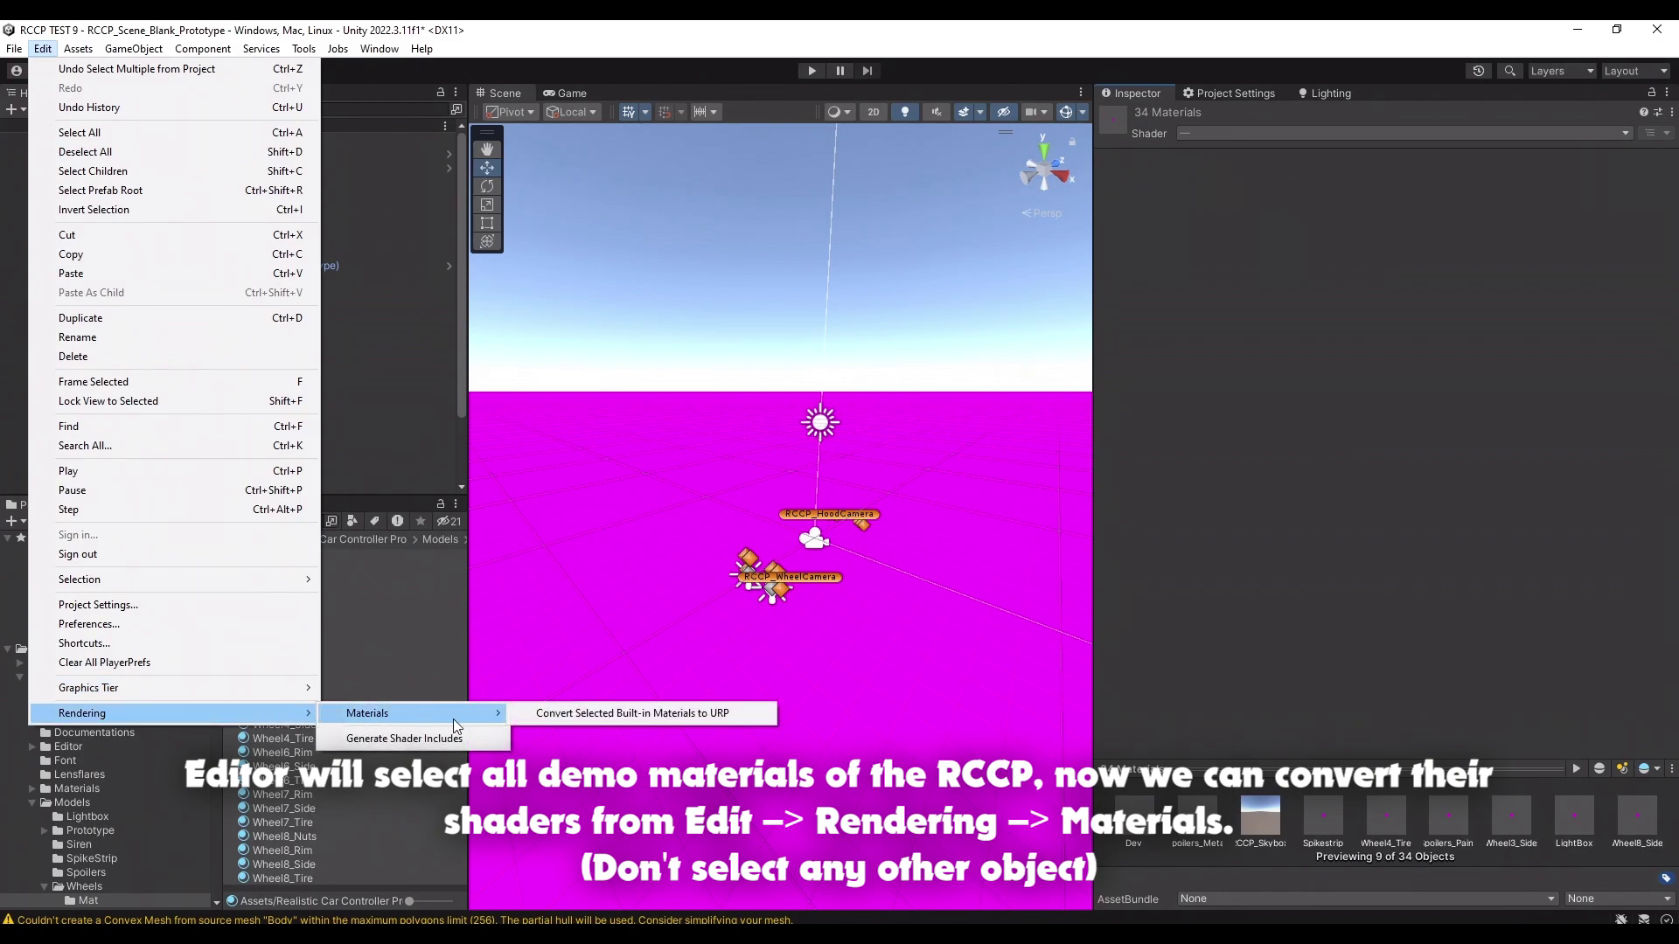
pyautogui.click(581, 712)
pyautogui.click(891, 514)
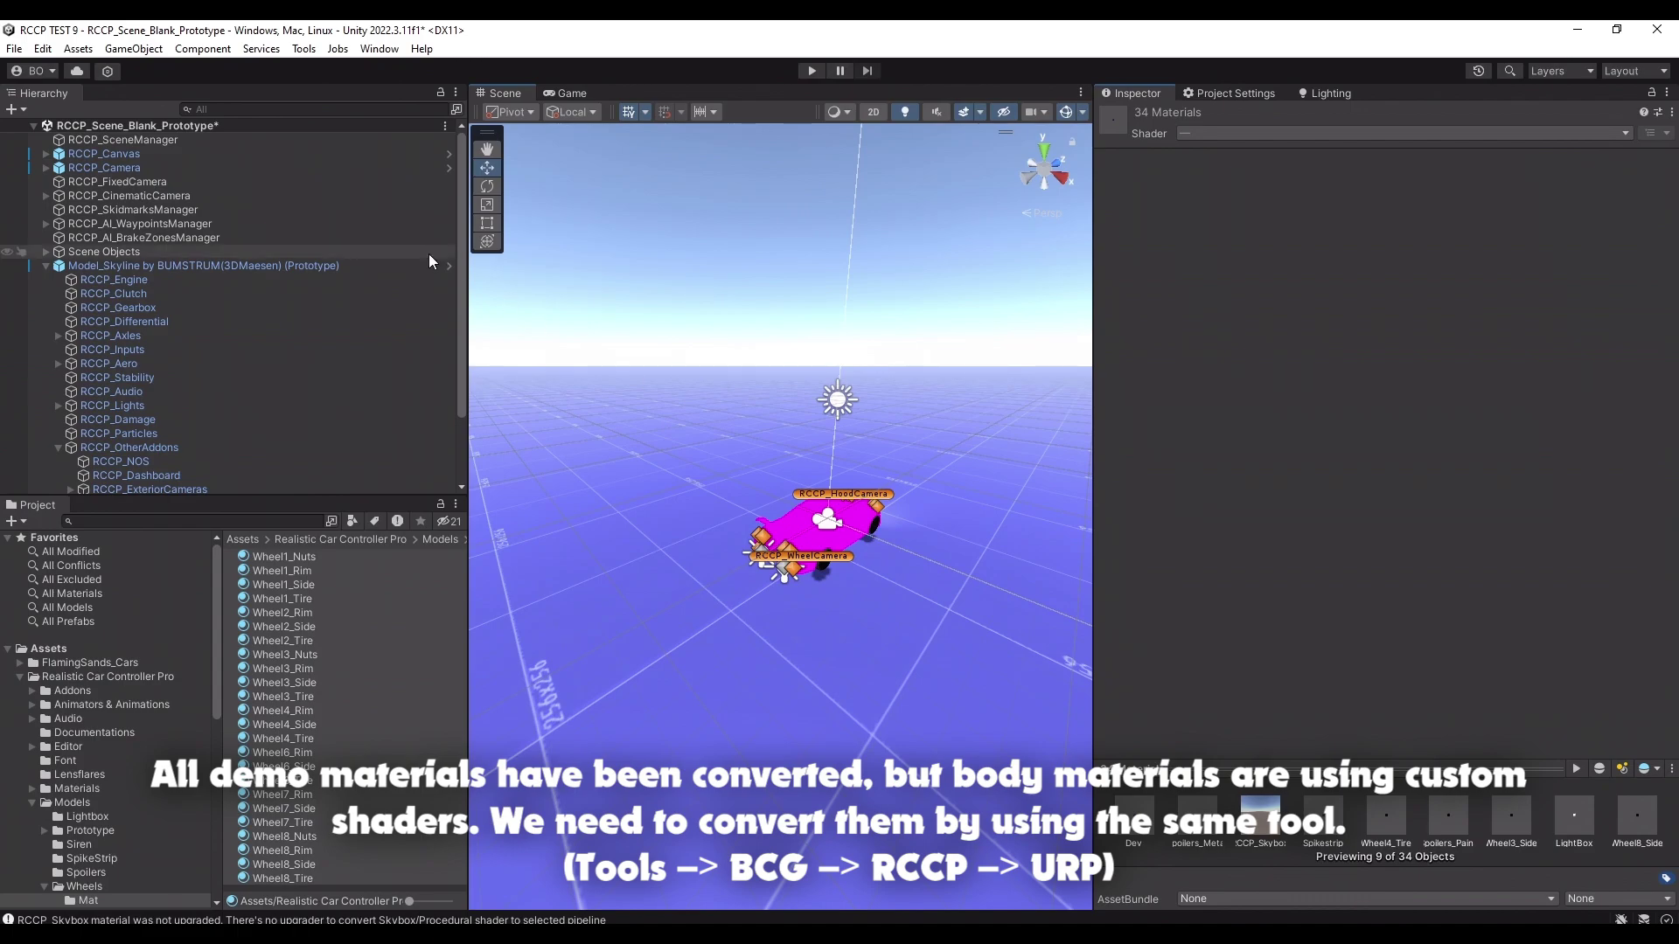
# Run RCCP's Convert All Demo Vehicle Body Materials command and close its notice.
pyautogui.click(303, 48)
pyautogui.moveTo(363, 69)
pyautogui.moveTo(542, 68)
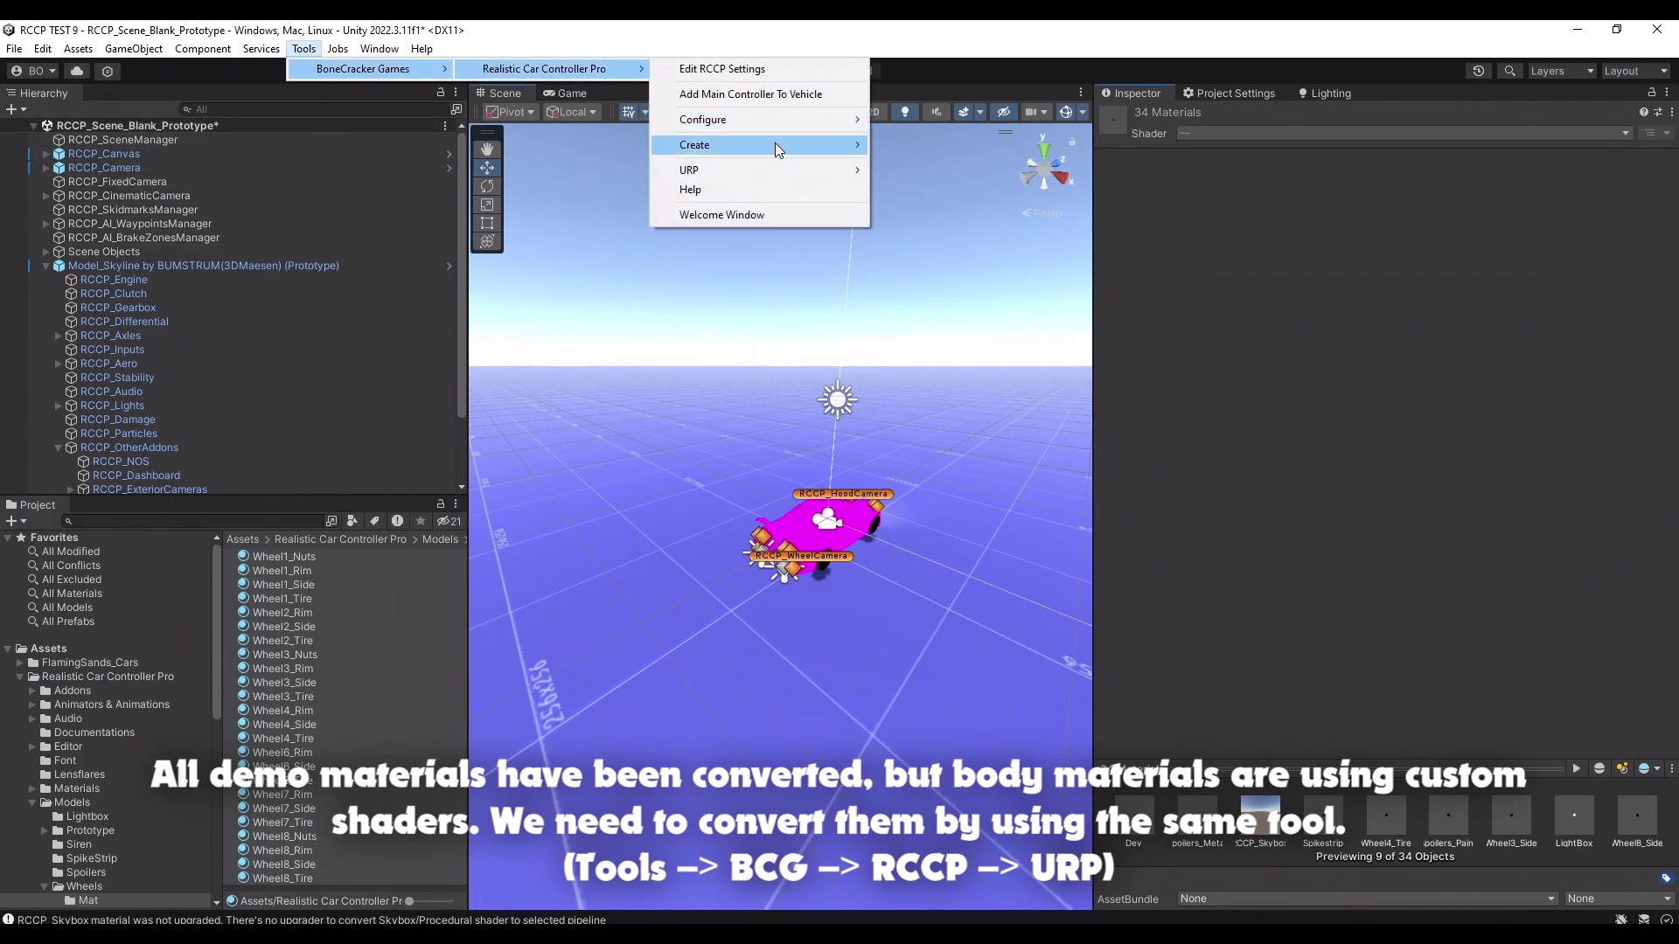
pyautogui.moveTo(800, 172)
pyautogui.moveTo(932, 187)
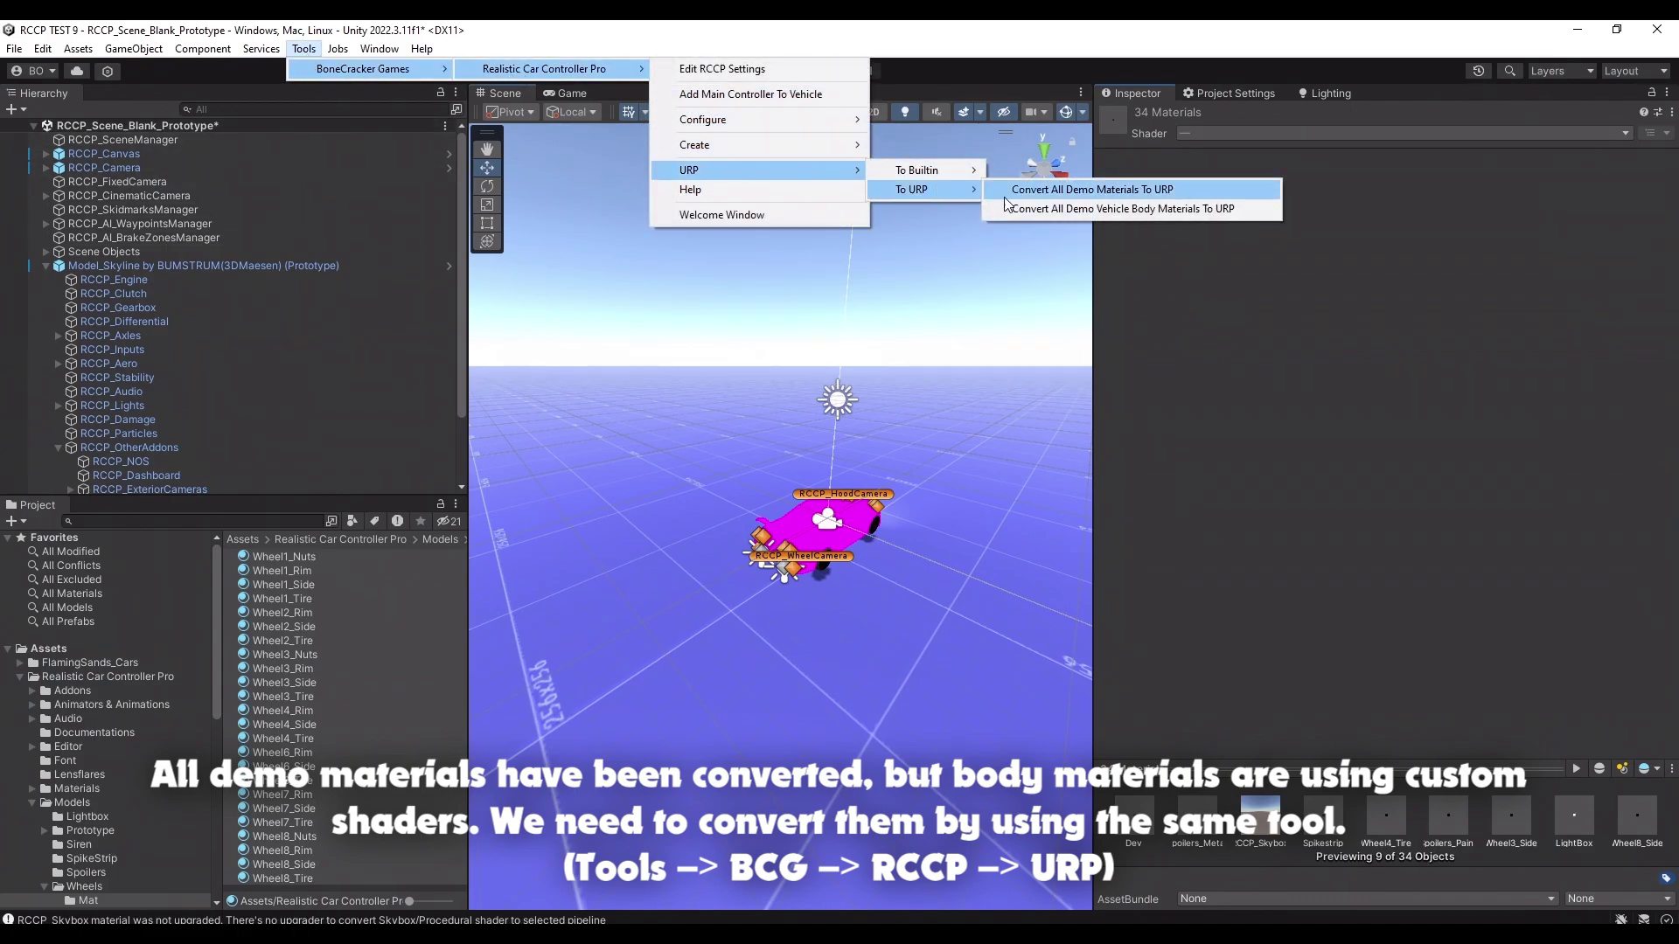
pyautogui.click(1032, 208)
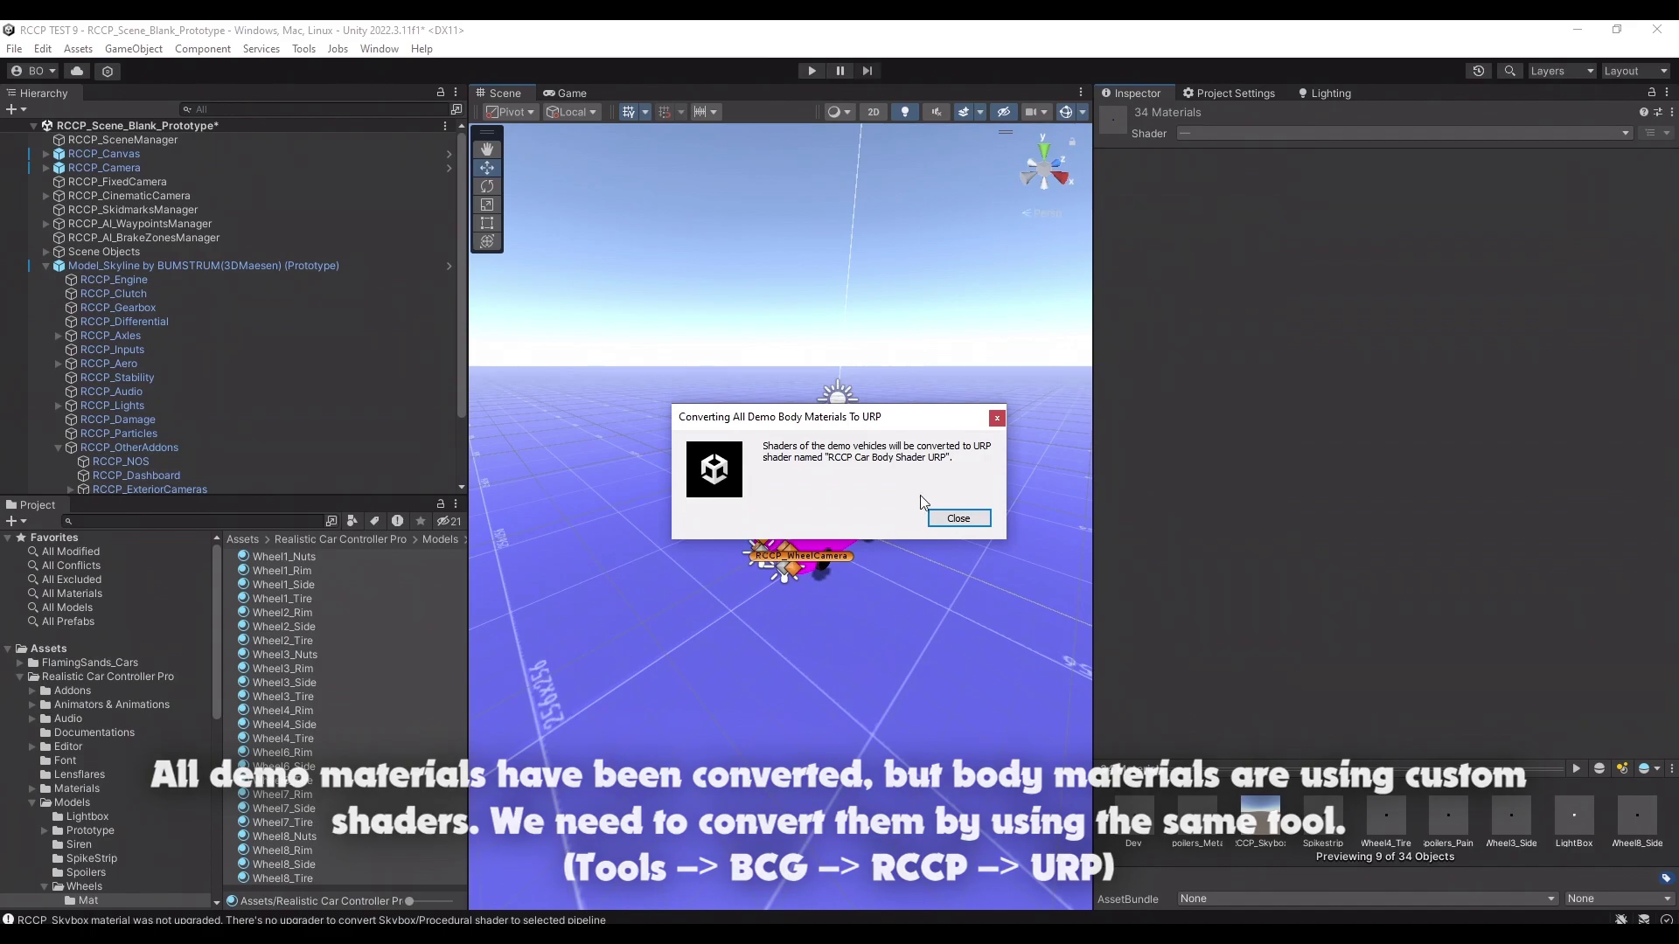
pyautogui.click(958, 518)
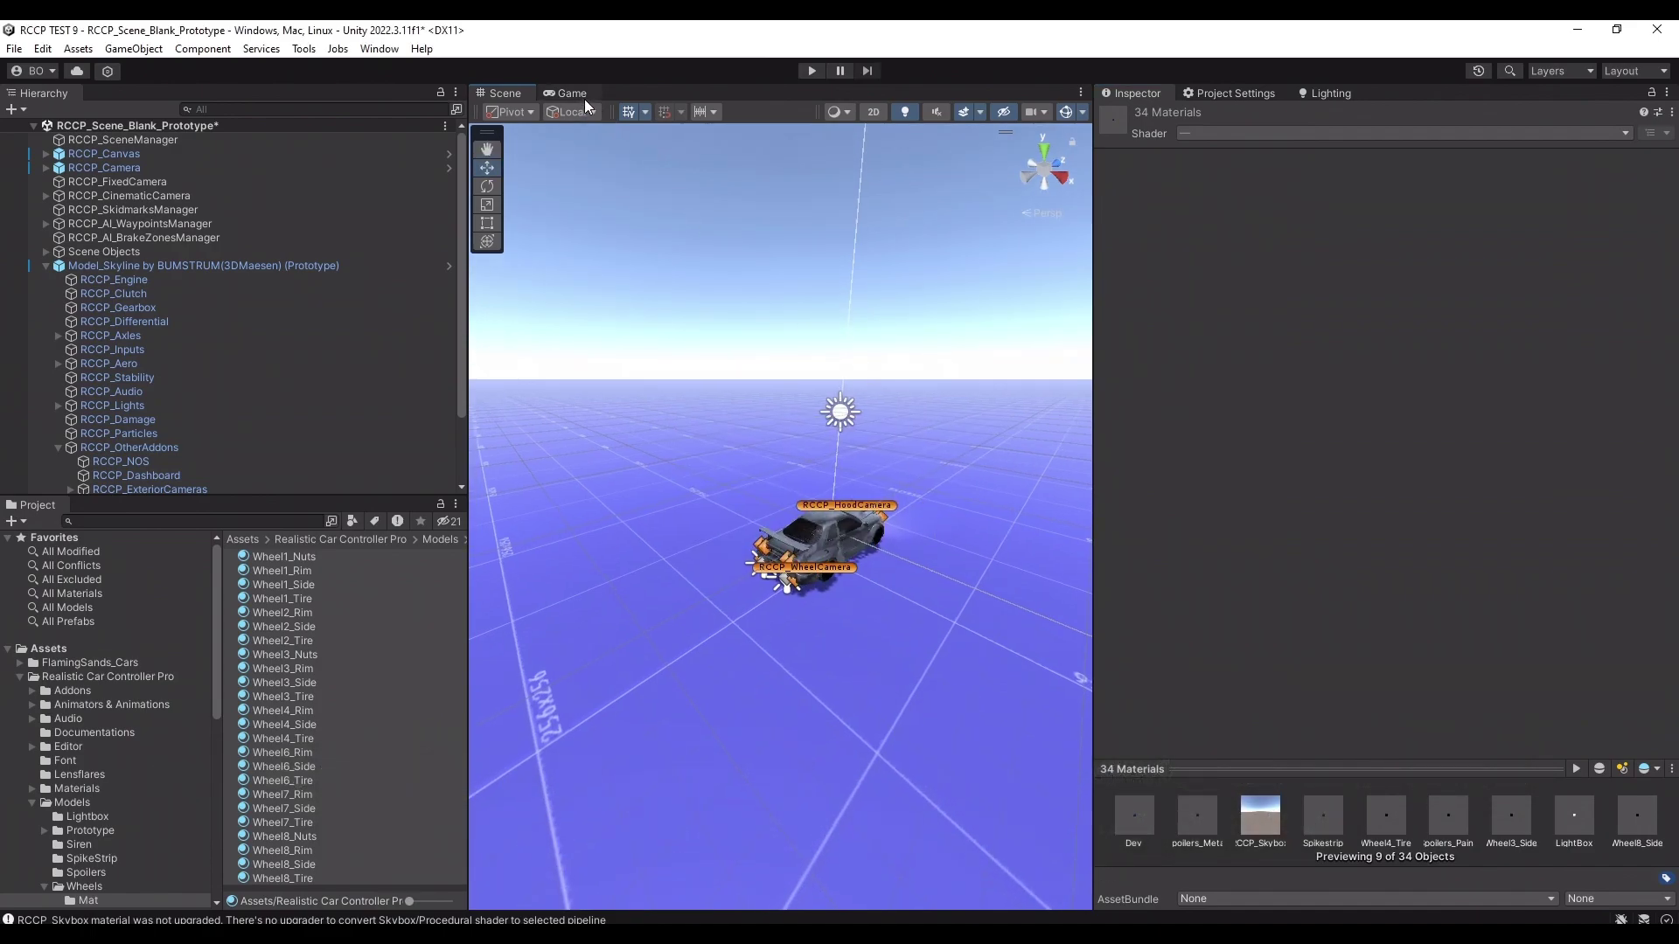
pyautogui.click(572, 94)
pyautogui.click(810, 69)
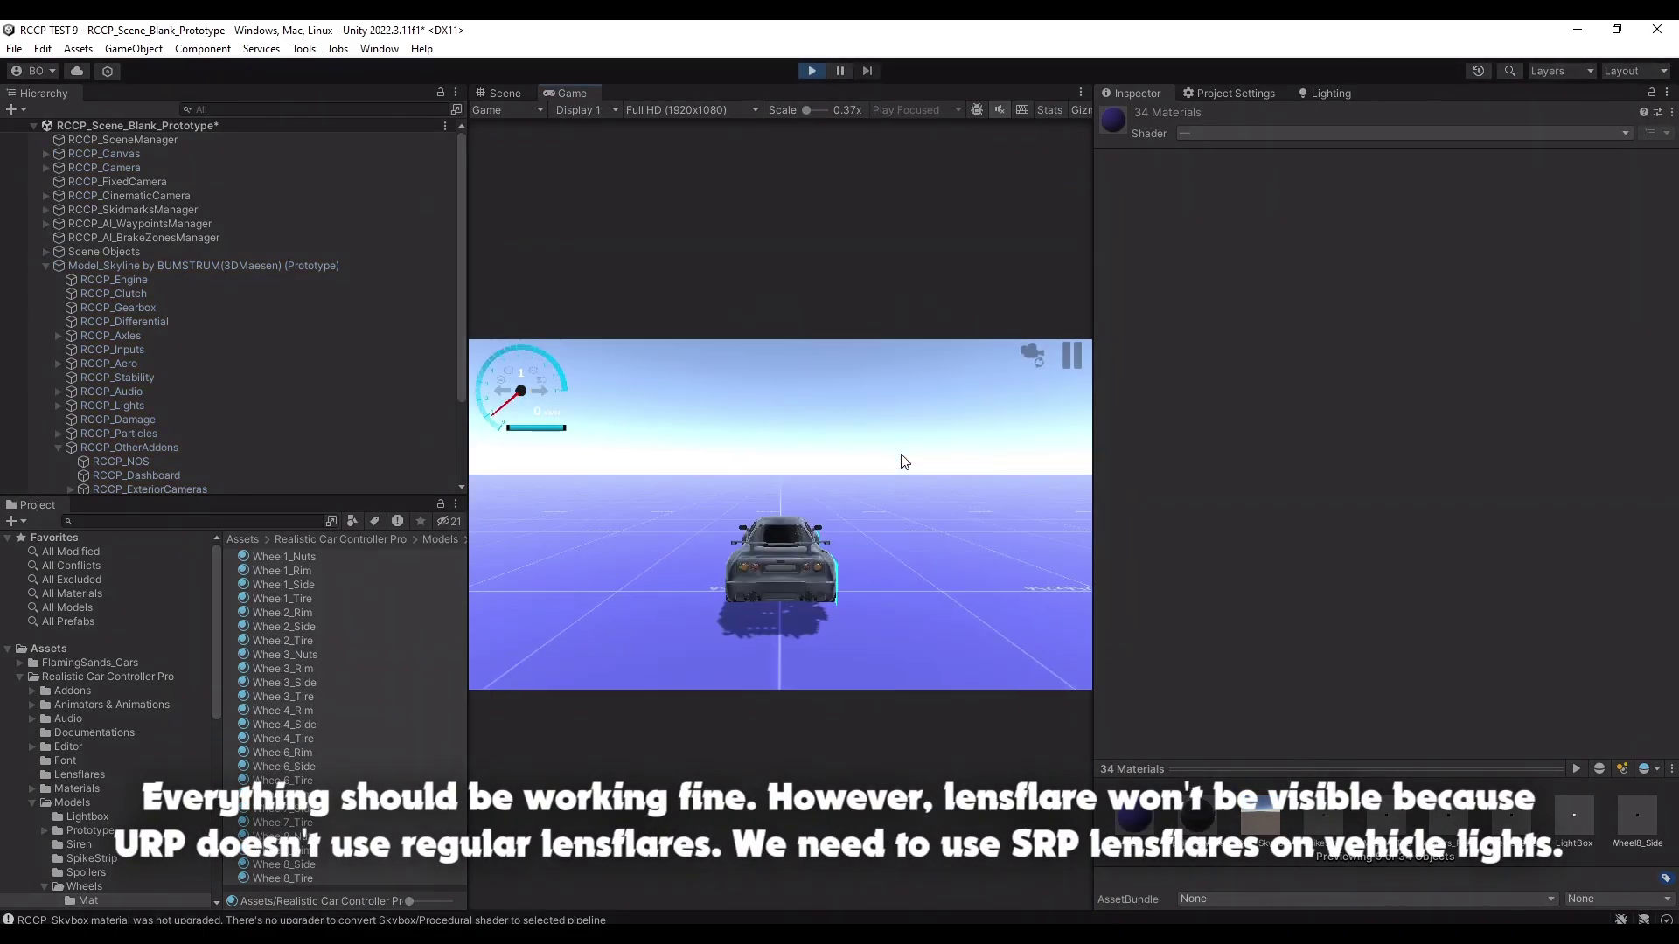
pyautogui.moveTo(710, 552)
pyautogui.mouseDown()
pyautogui.moveTo(942, 555)
pyautogui.moveTo(623, 542)
pyautogui.mouseUp()
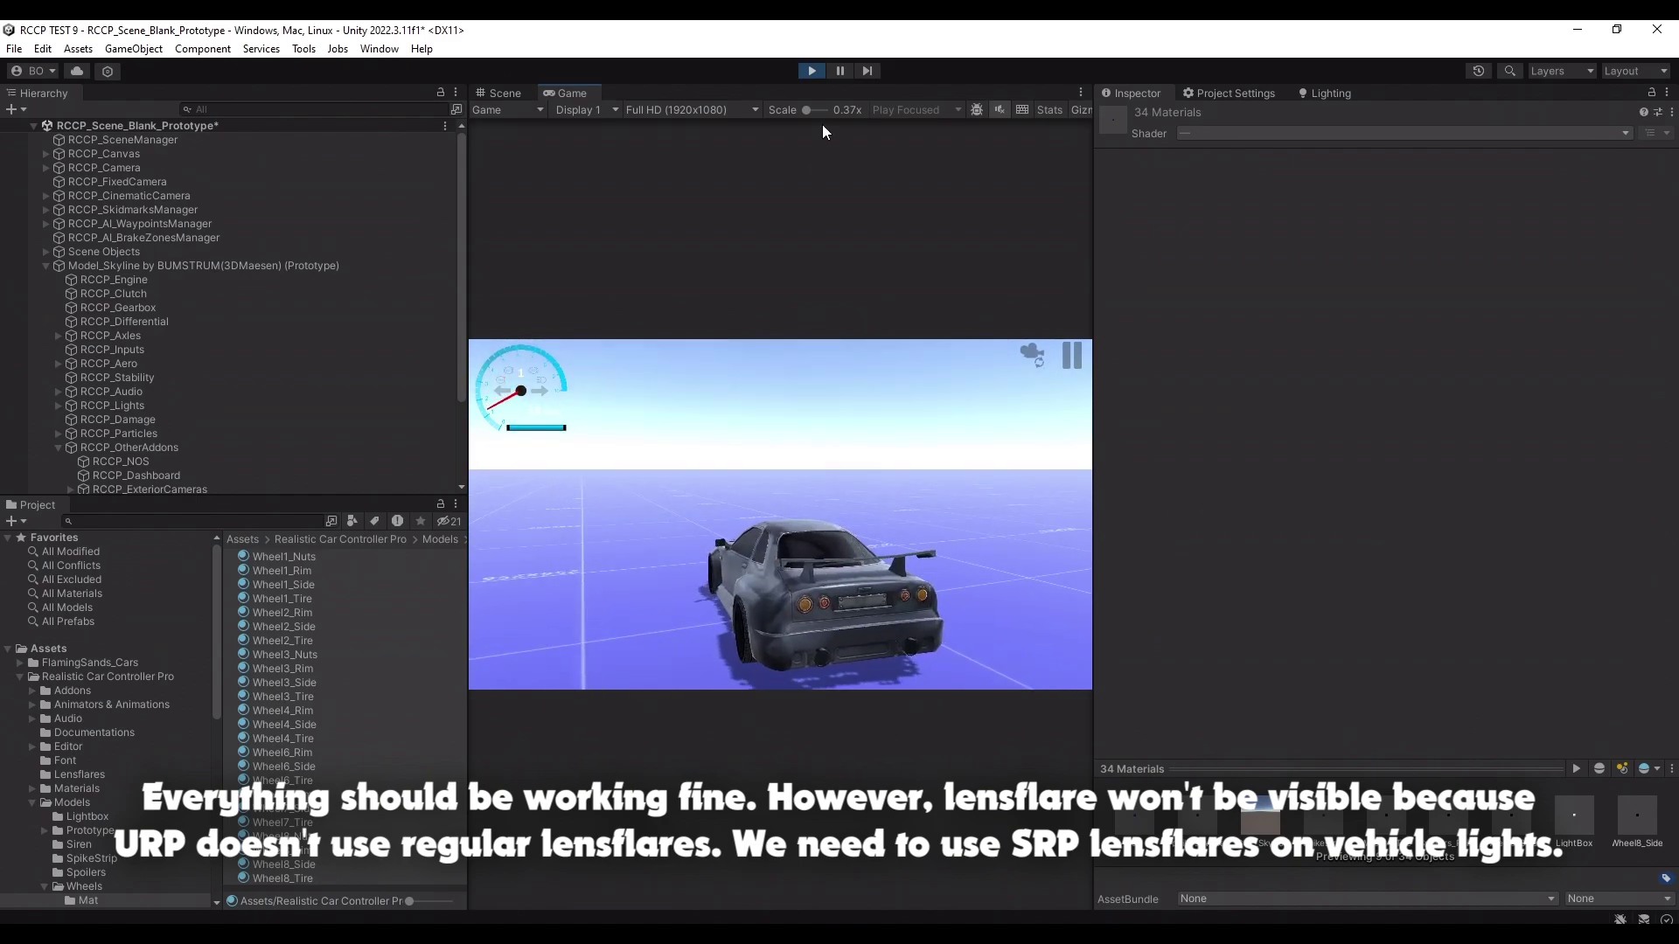
pyautogui.click(811, 70)
pyautogui.click(507, 93)
pyautogui.moveTo(787, 559)
pyautogui.mouseDown(button='right')
pyautogui.moveTo(766, 582)
pyautogui.moveTo(779, 490)
pyautogui.mouseUp(button='right')
pyautogui.click(1084, 112)
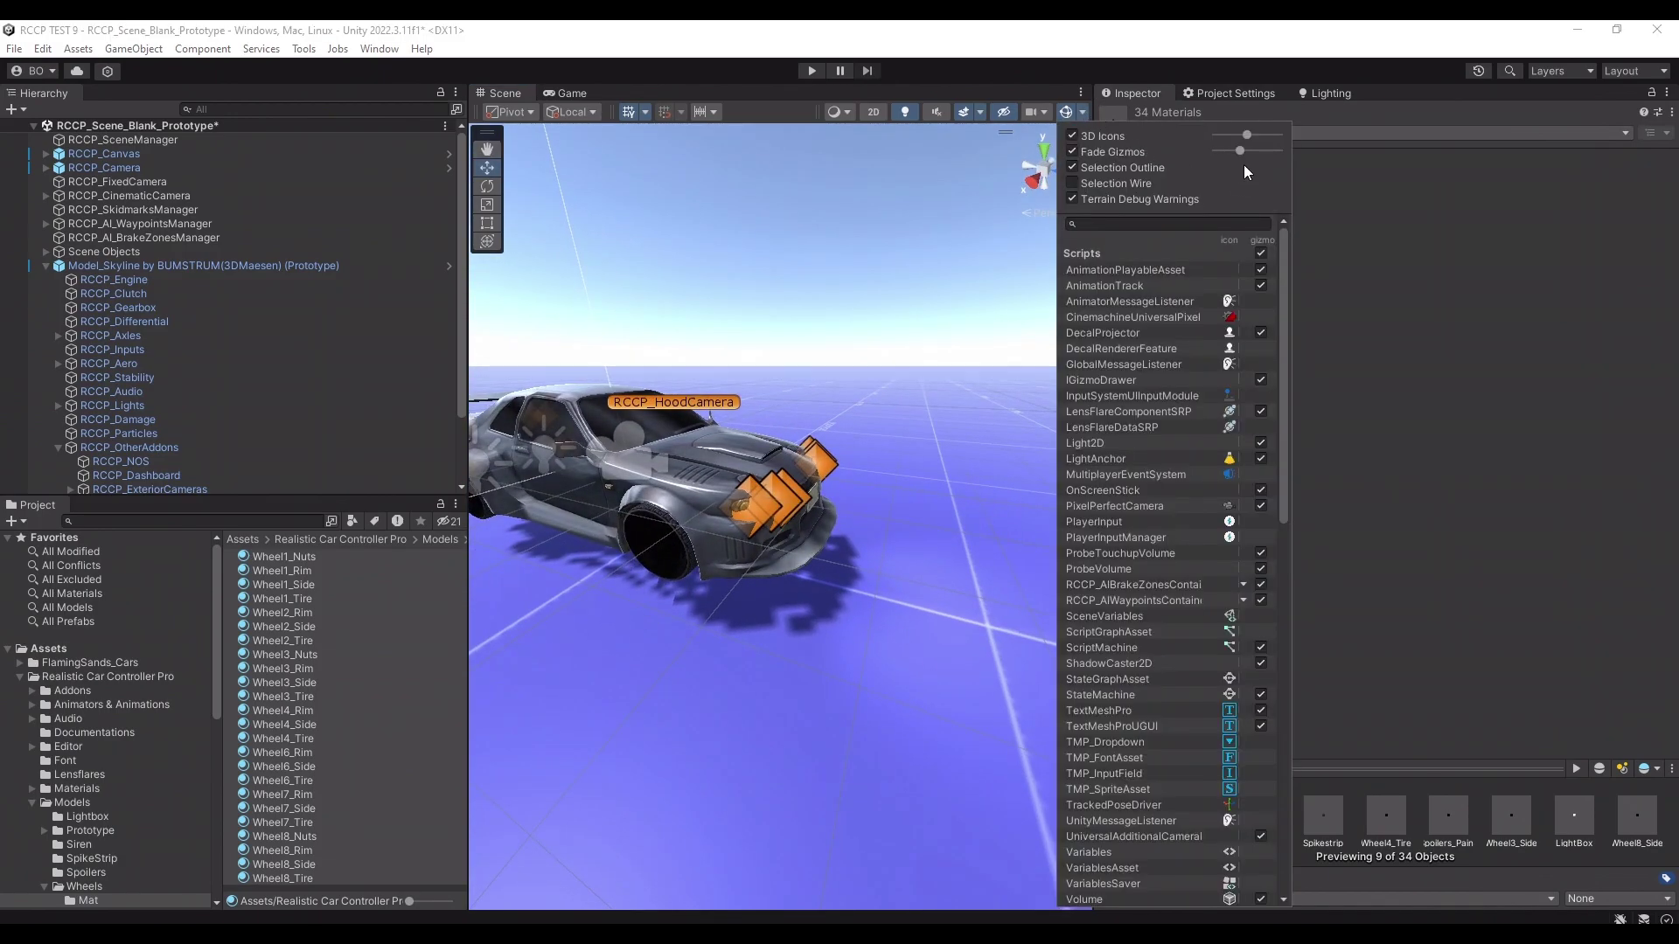
# Select the car and open the low-beam headlight's settings in RCCP_Lights.
pyautogui.moveTo(875, 420); pyautogui.dragTo(775, 469, button='right')
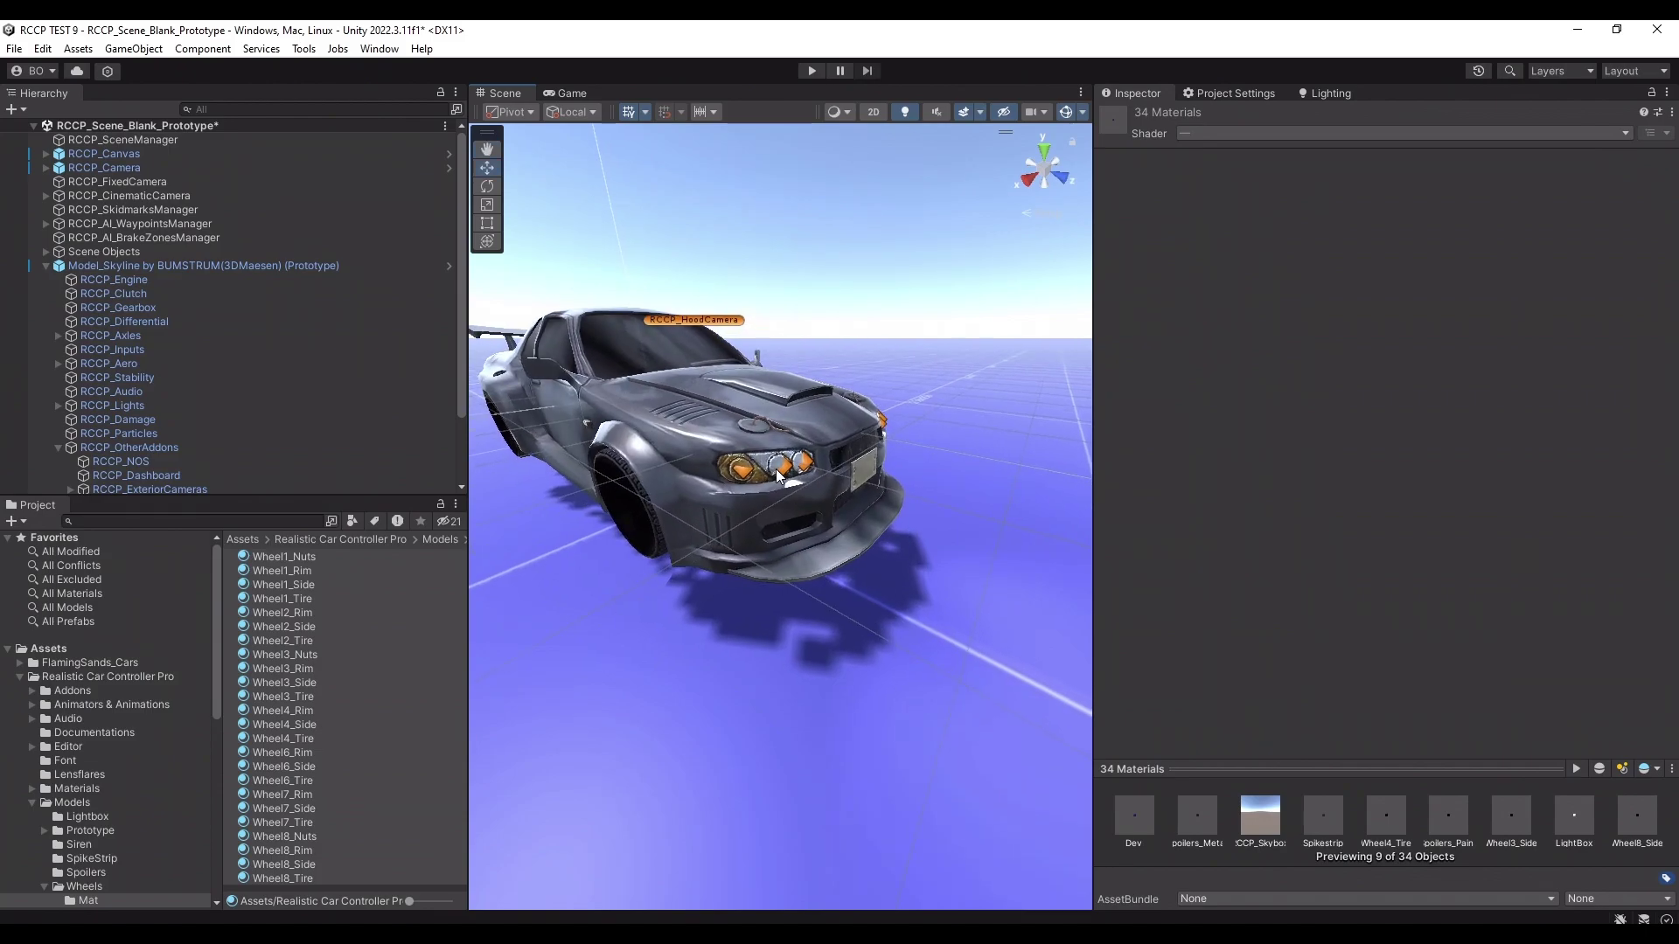
pyautogui.click(775, 468)
pyautogui.scroll(-3, 1188, 638)
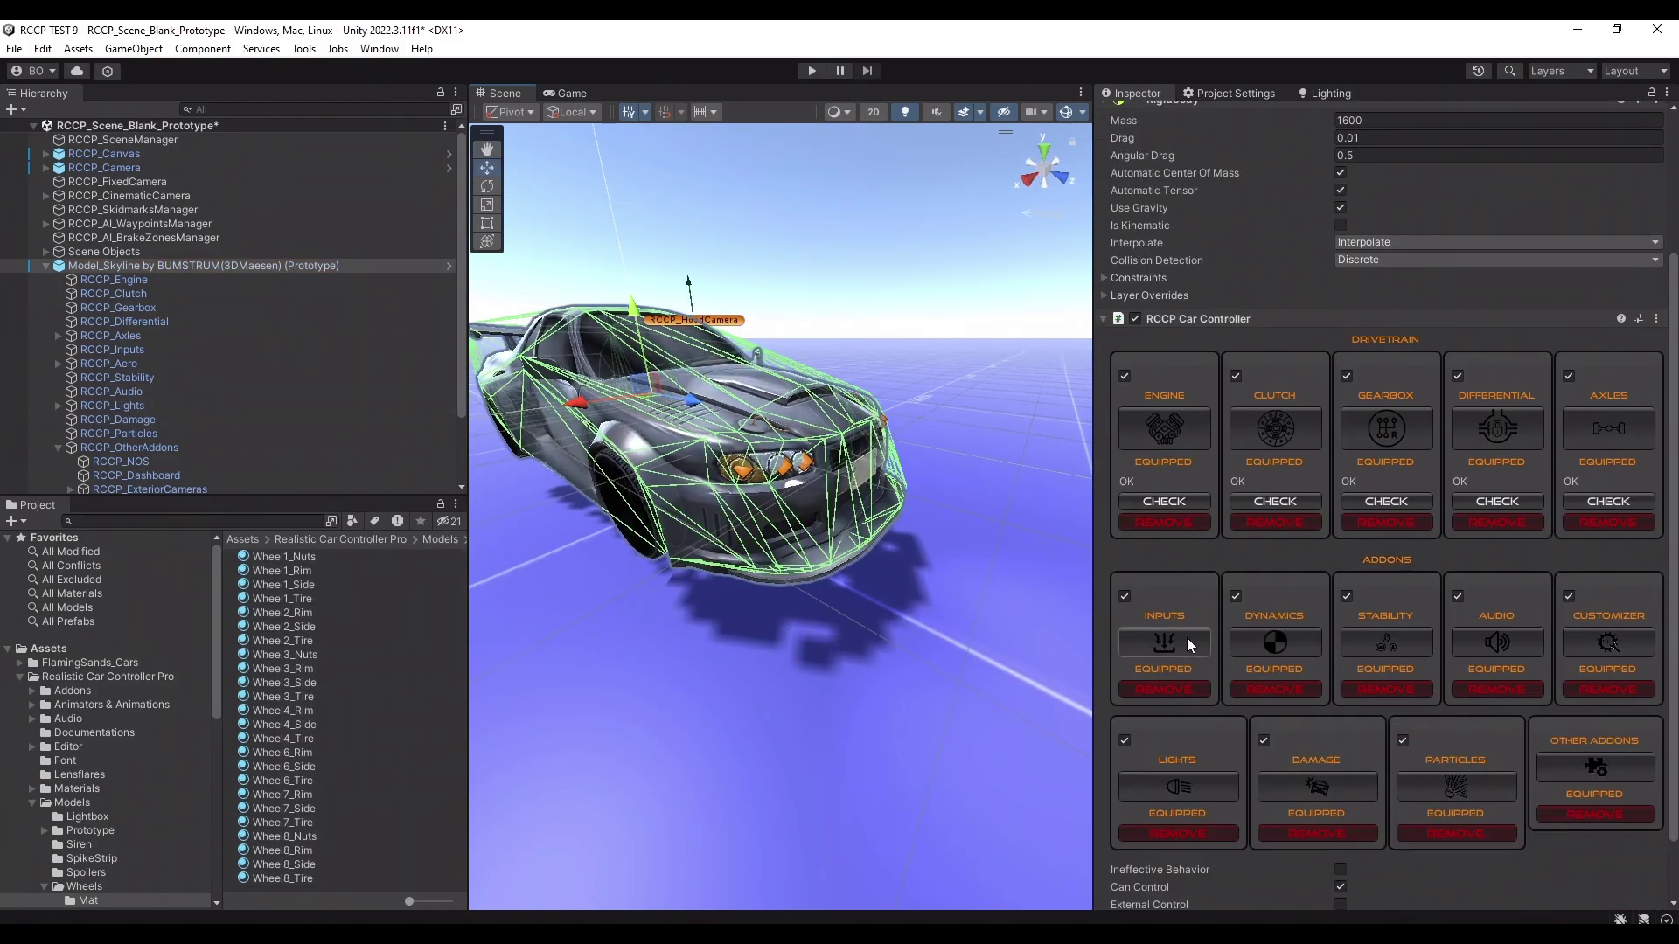
pyautogui.click(1204, 776)
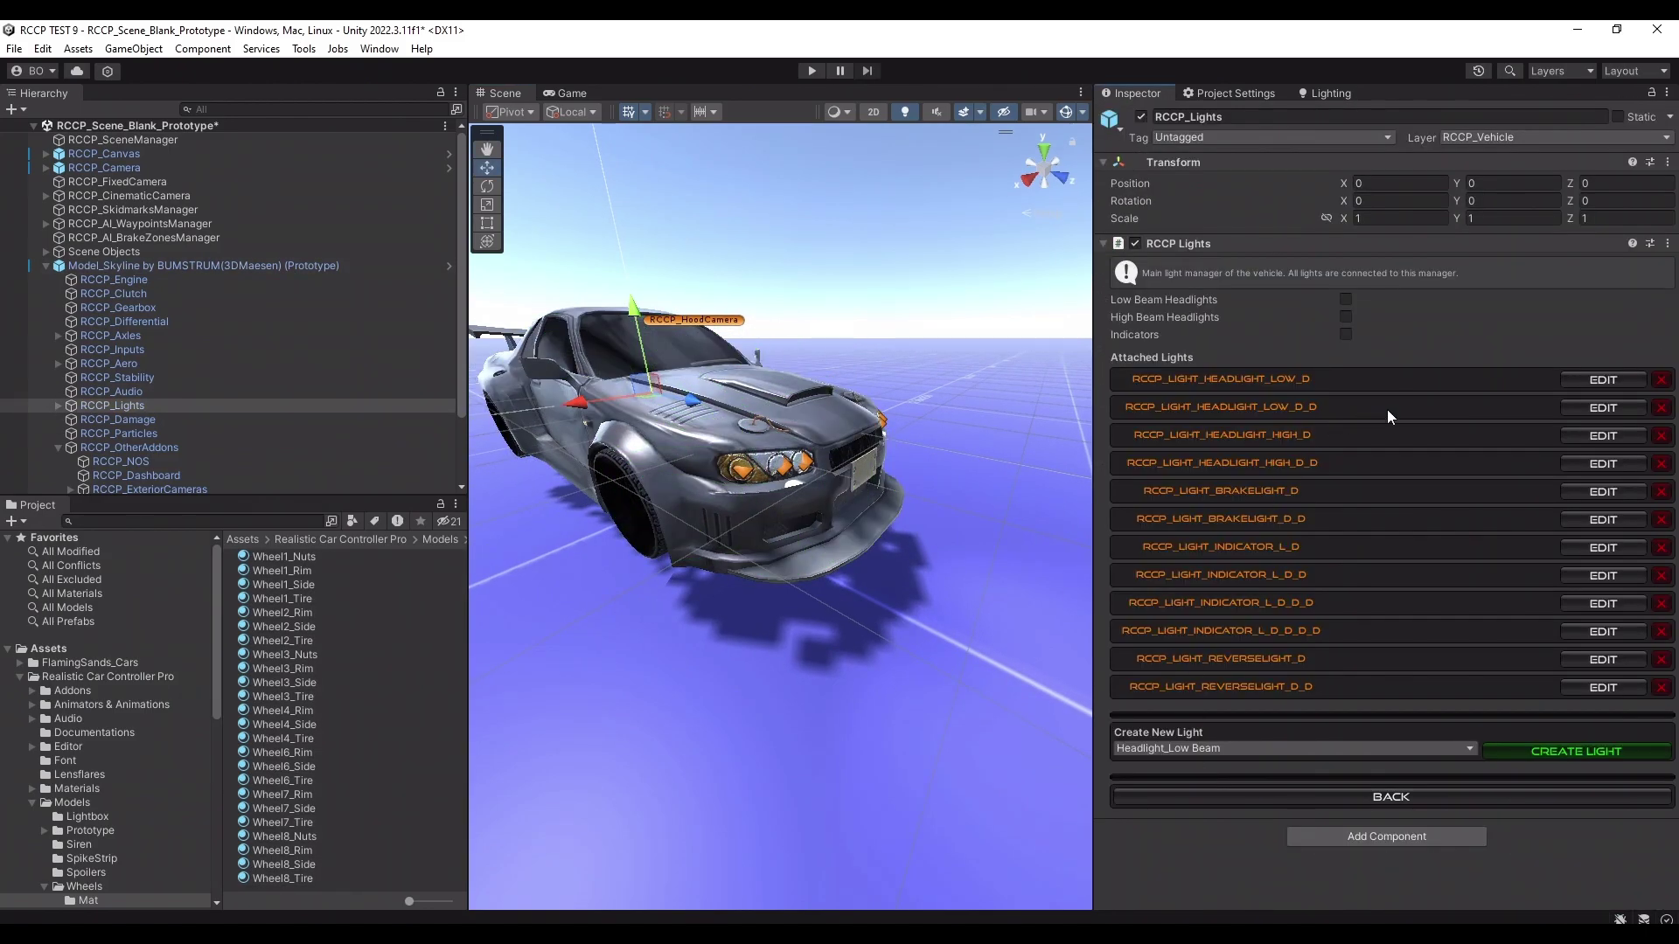
pyautogui.click(1593, 380)
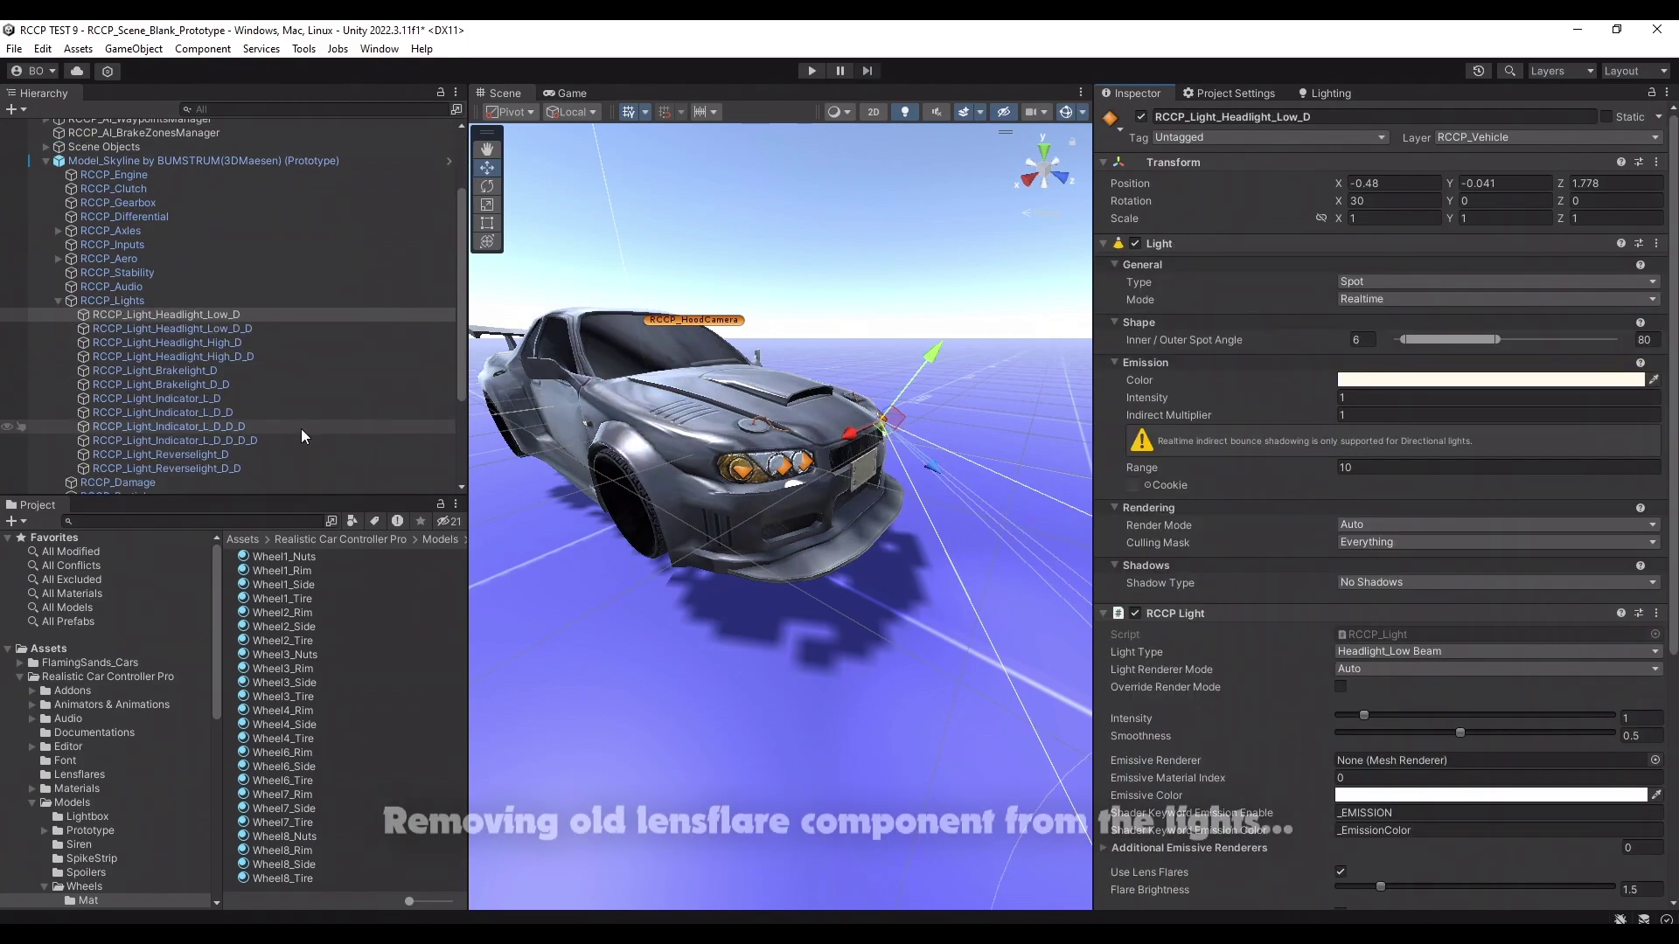
pyautogui.scroll(-2, 1402, 710)
pyautogui.scroll(-3, 1402, 710)
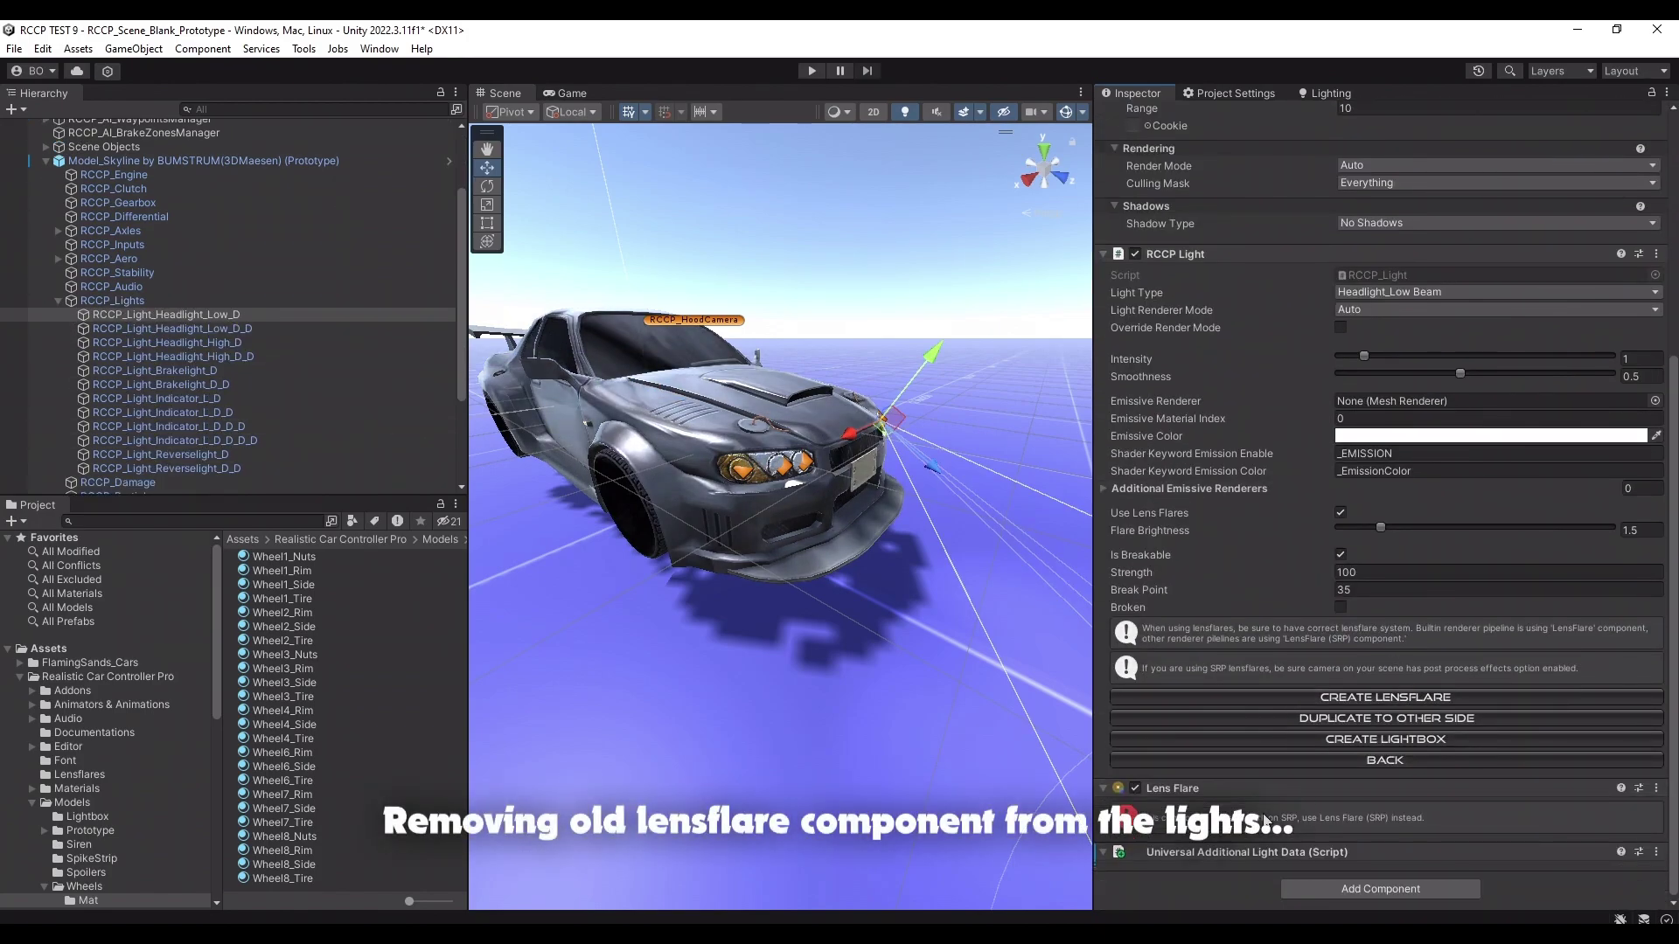
# Remove the Lens Flare component from all twelve lights, then reselect the low-beam headlight.
pyautogui.keyDown('shift'); pyautogui.click(160, 466); pyautogui.keyUp('shift')
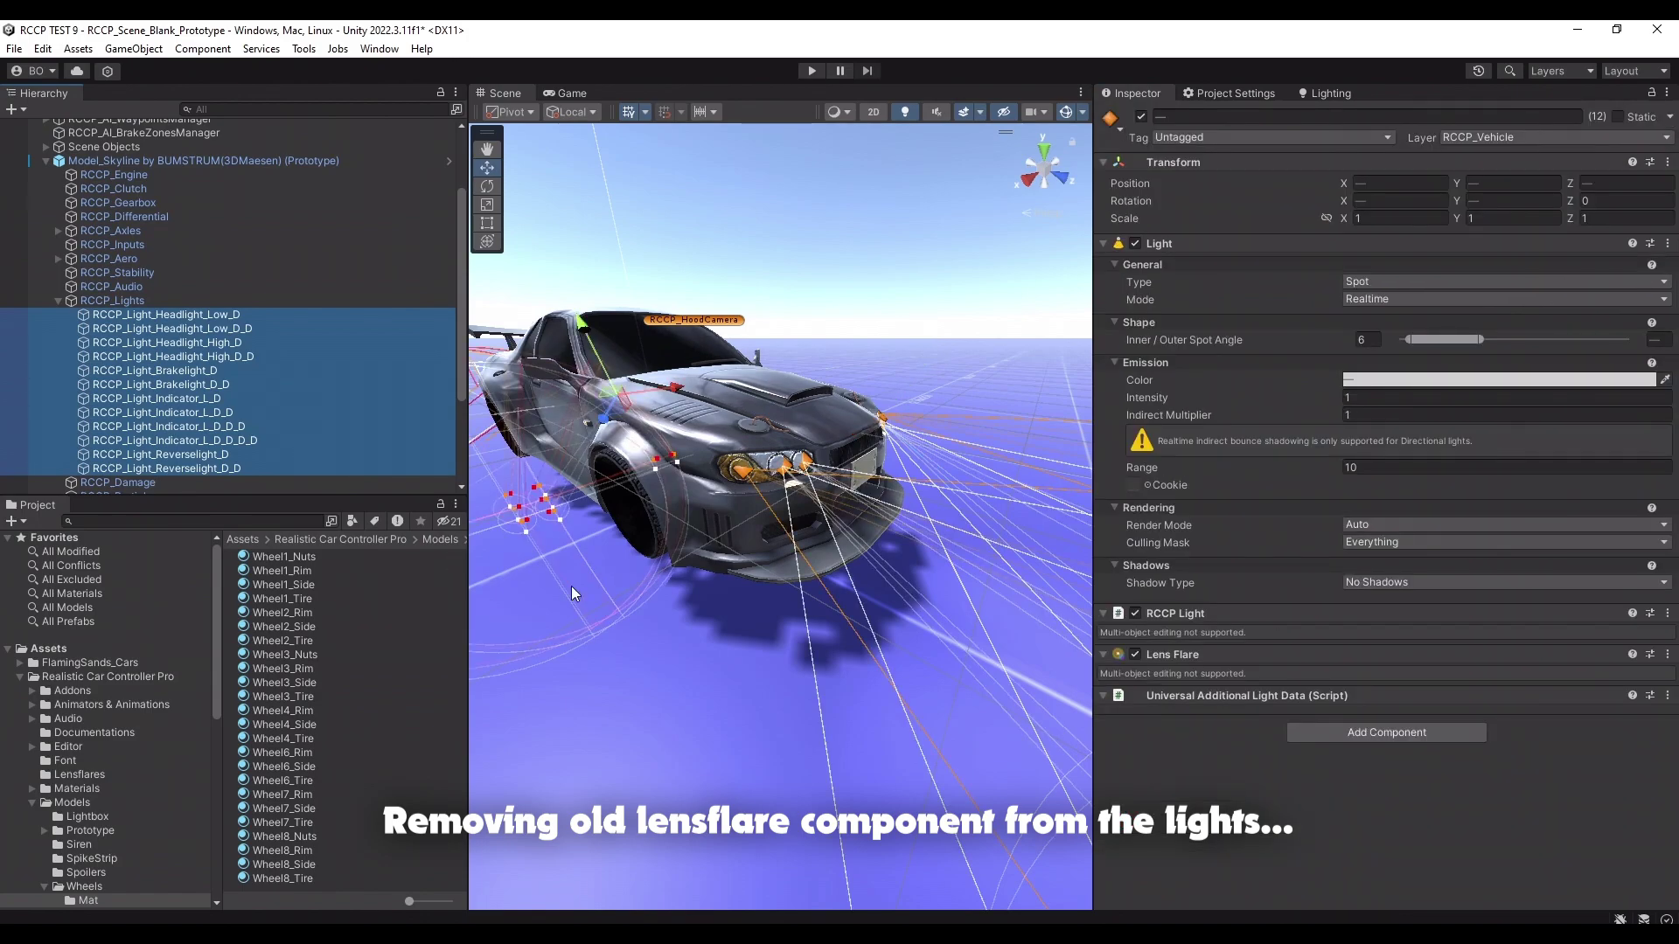
pyautogui.rightClick(1176, 656)
pyautogui.click(1245, 690)
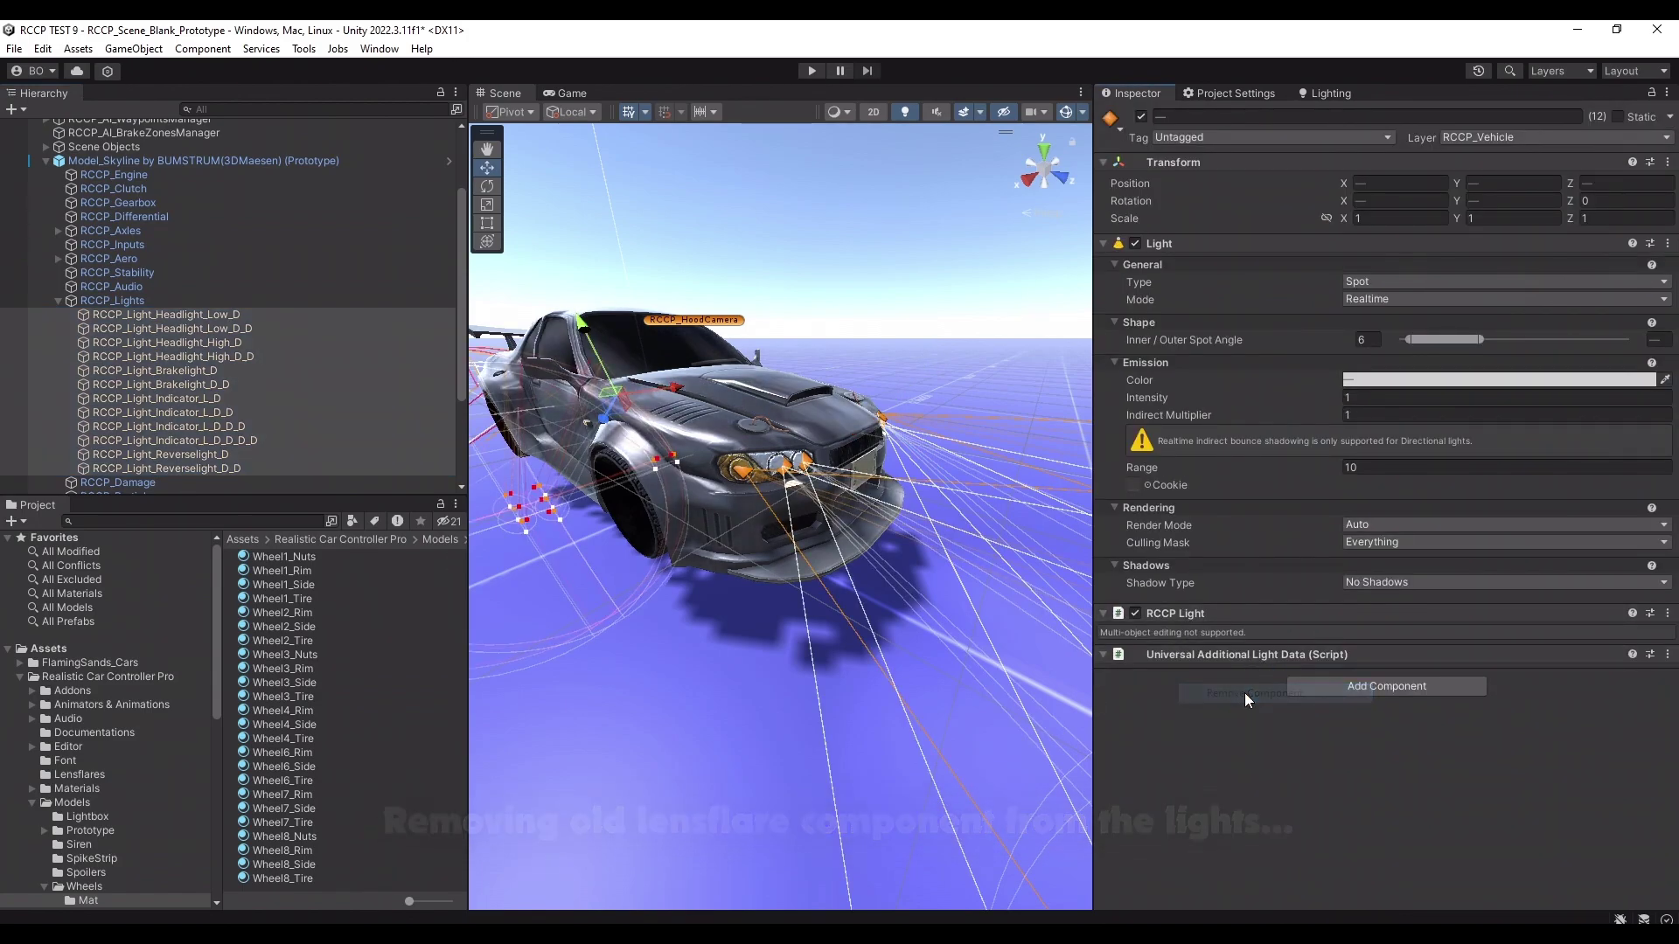
pyautogui.click(194, 313)
pyautogui.scroll(-5, 1254, 675)
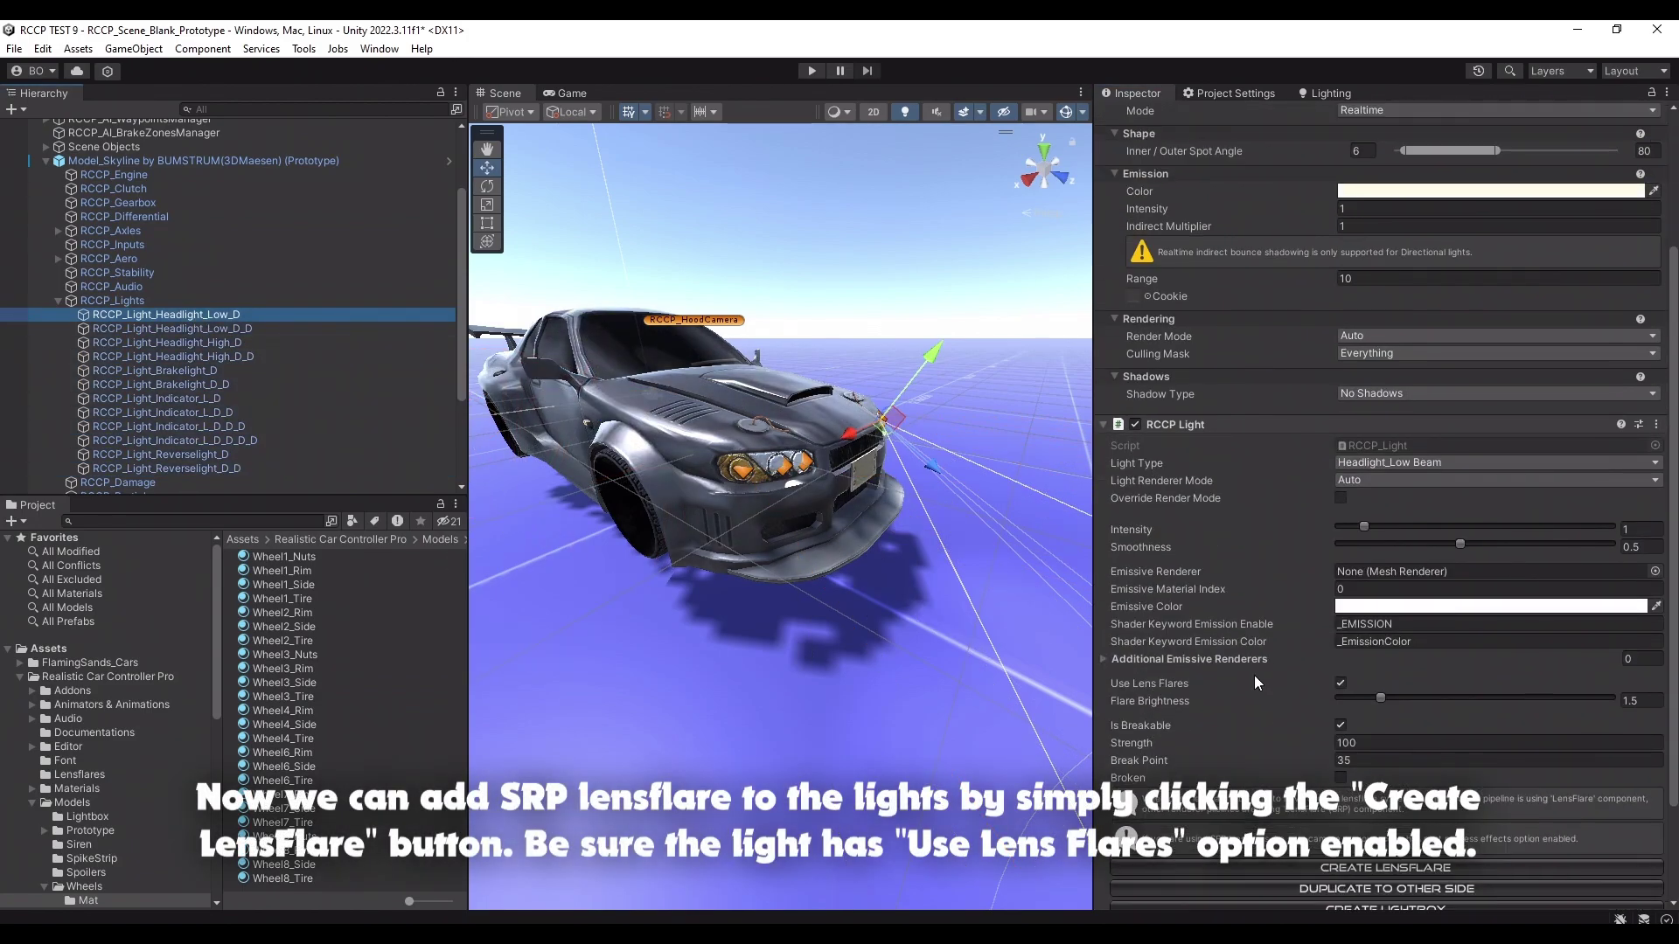
# Add an SRP lens flare to the low-beam headlight with lens flares enabled.
pyautogui.click(1428, 739)
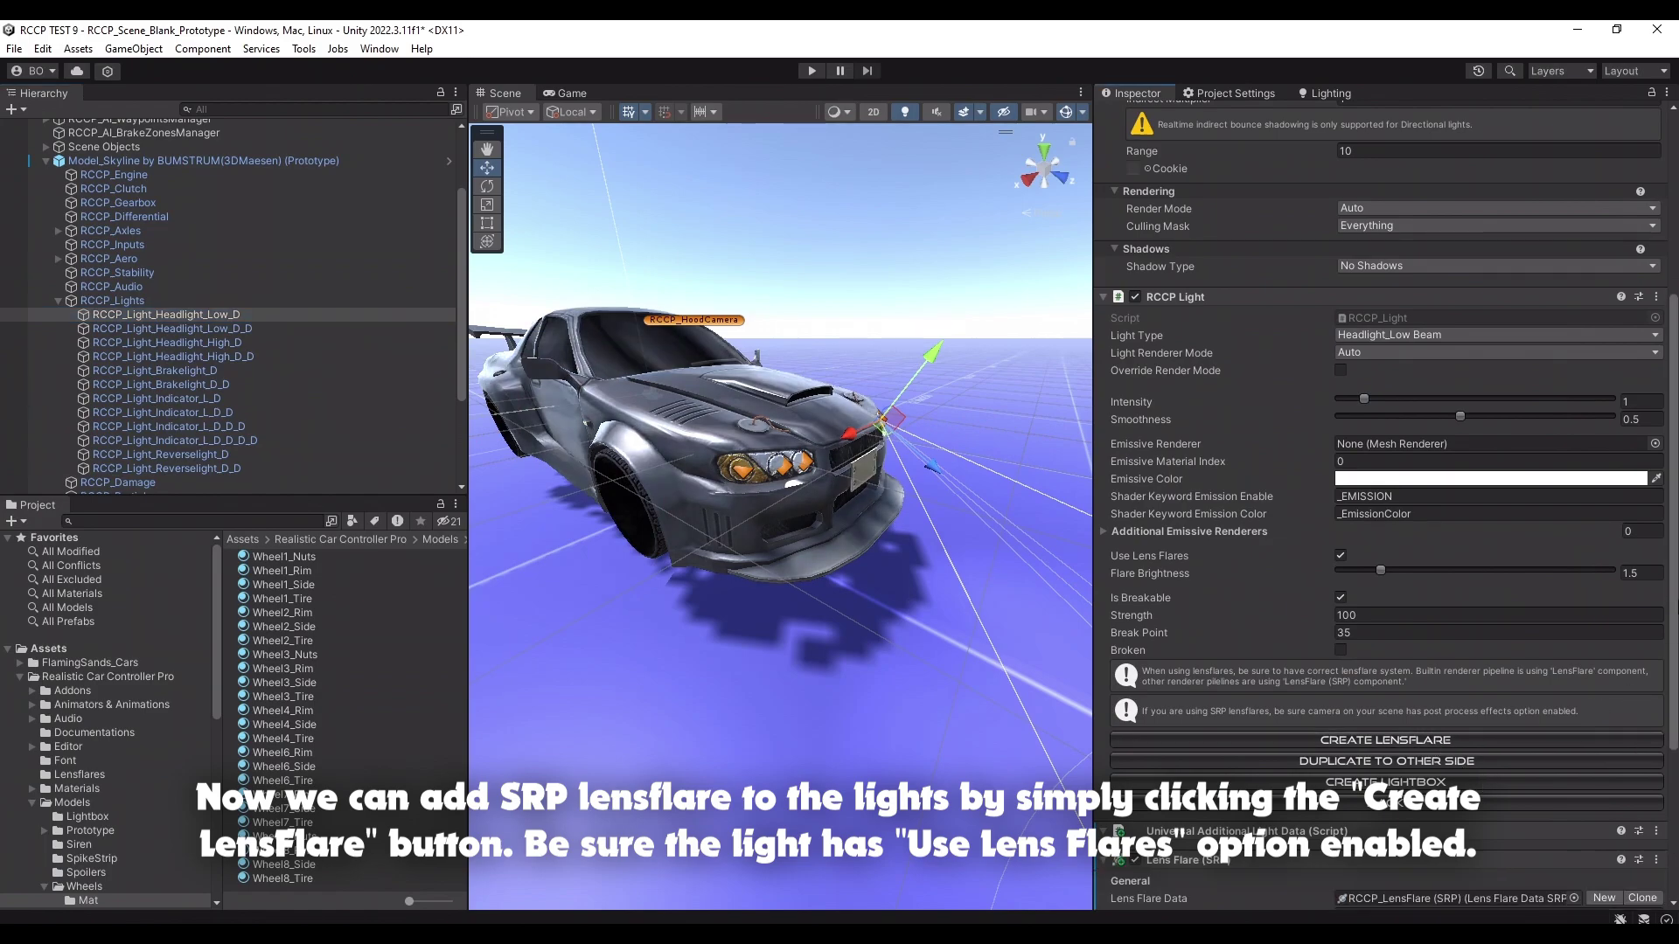
pyautogui.scroll(-5, 1674, 628)
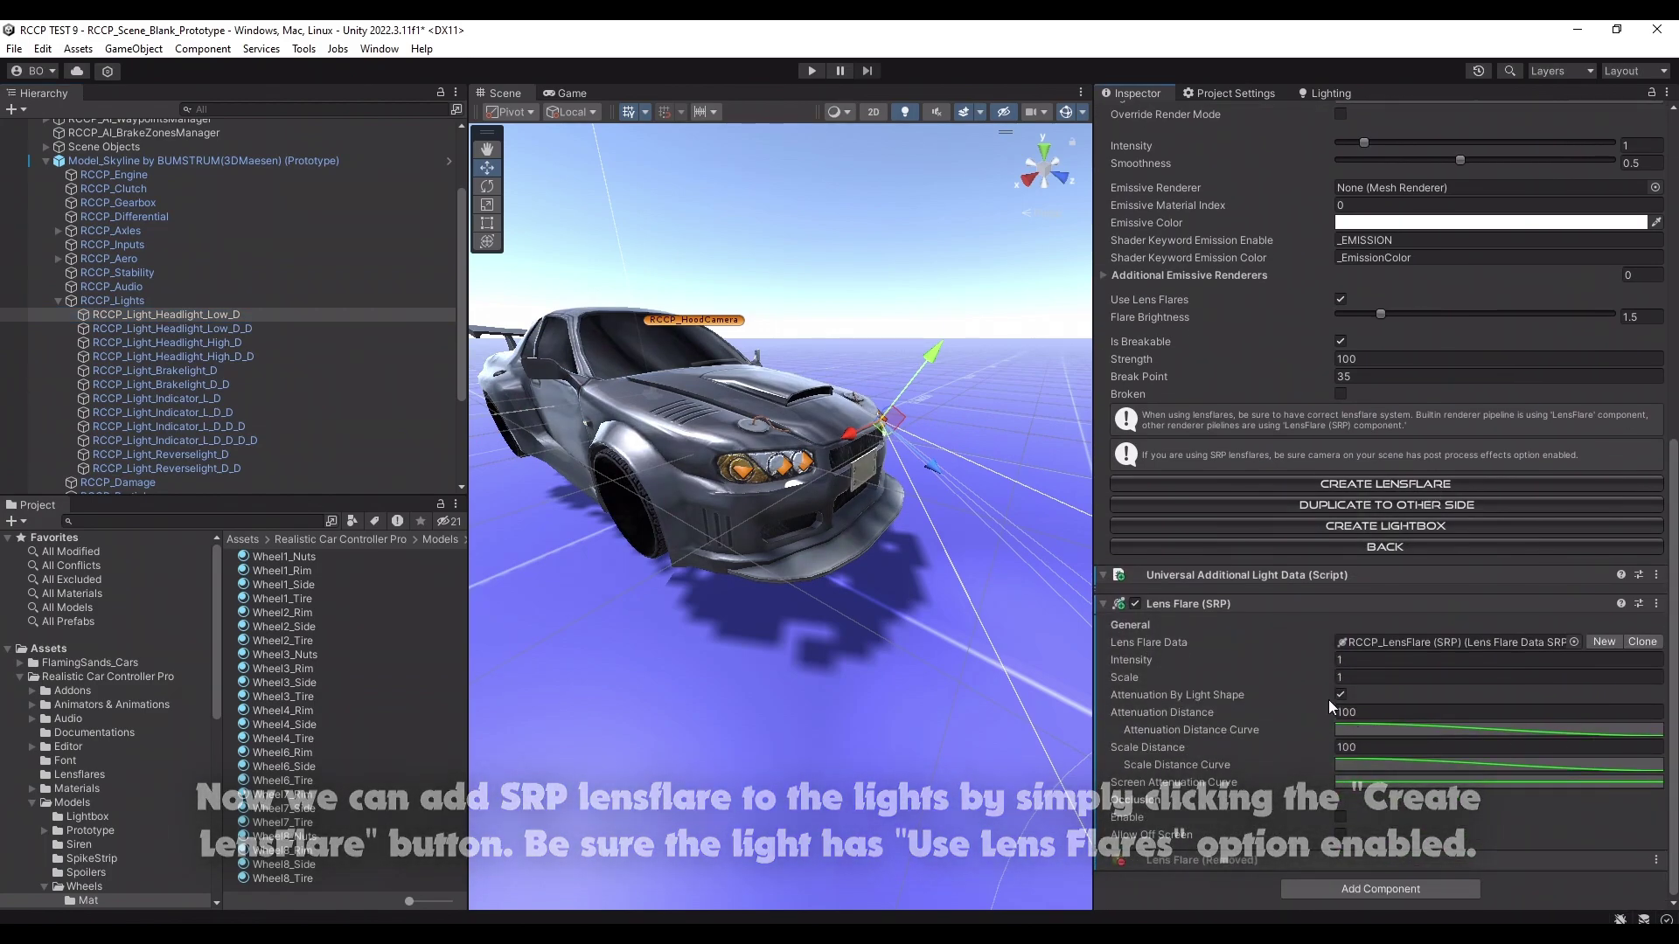
pyautogui.scroll(5, 1675, 658)
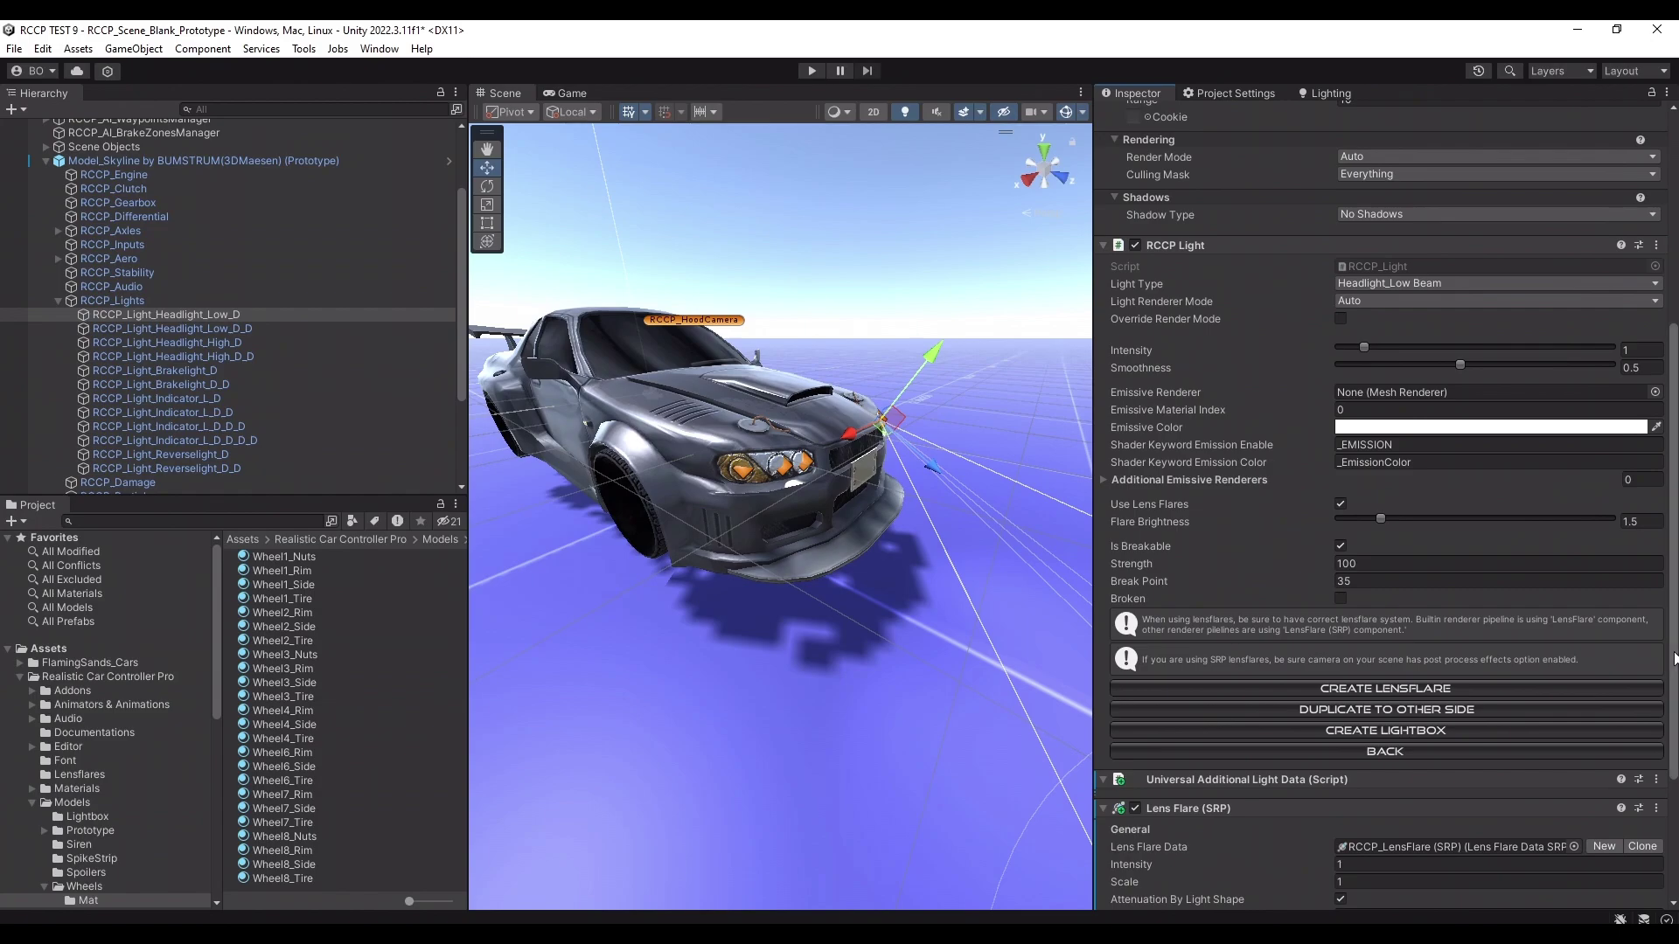
pyautogui.click(1340, 504)
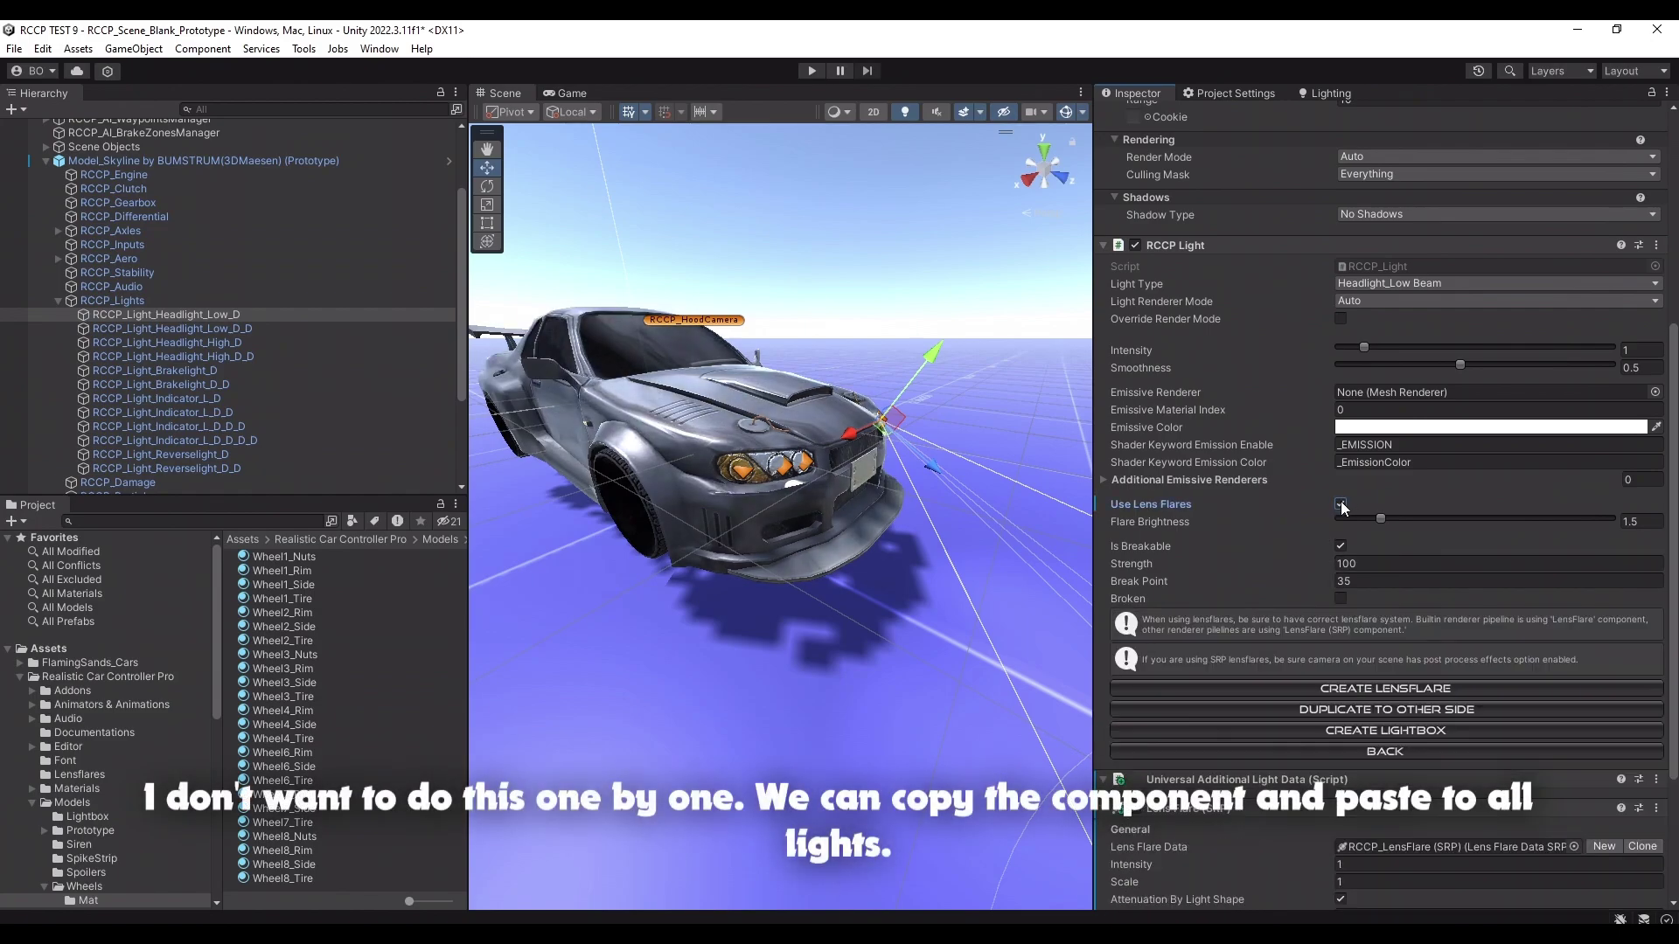
pyautogui.scroll(-5, 1344, 509)
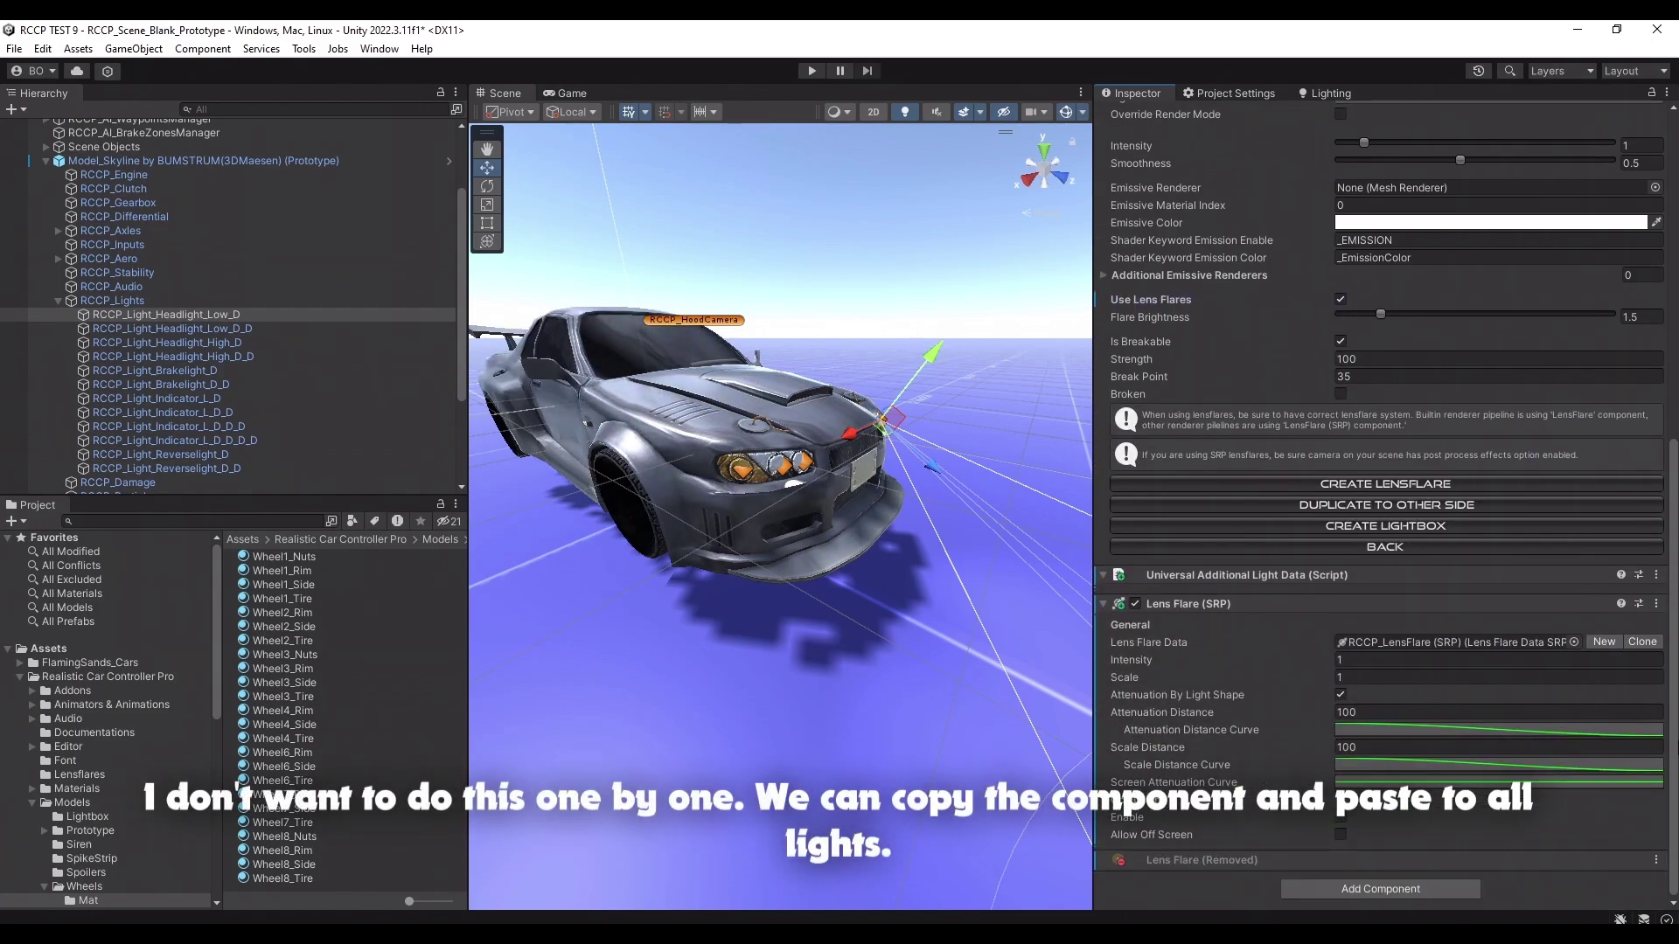
# Copy the Lens Flare (SRP) component and paste it as new onto the other eleven lights.
pyautogui.rightClick(1202, 604)
pyautogui.click(1233, 716)
pyautogui.click(202, 329)
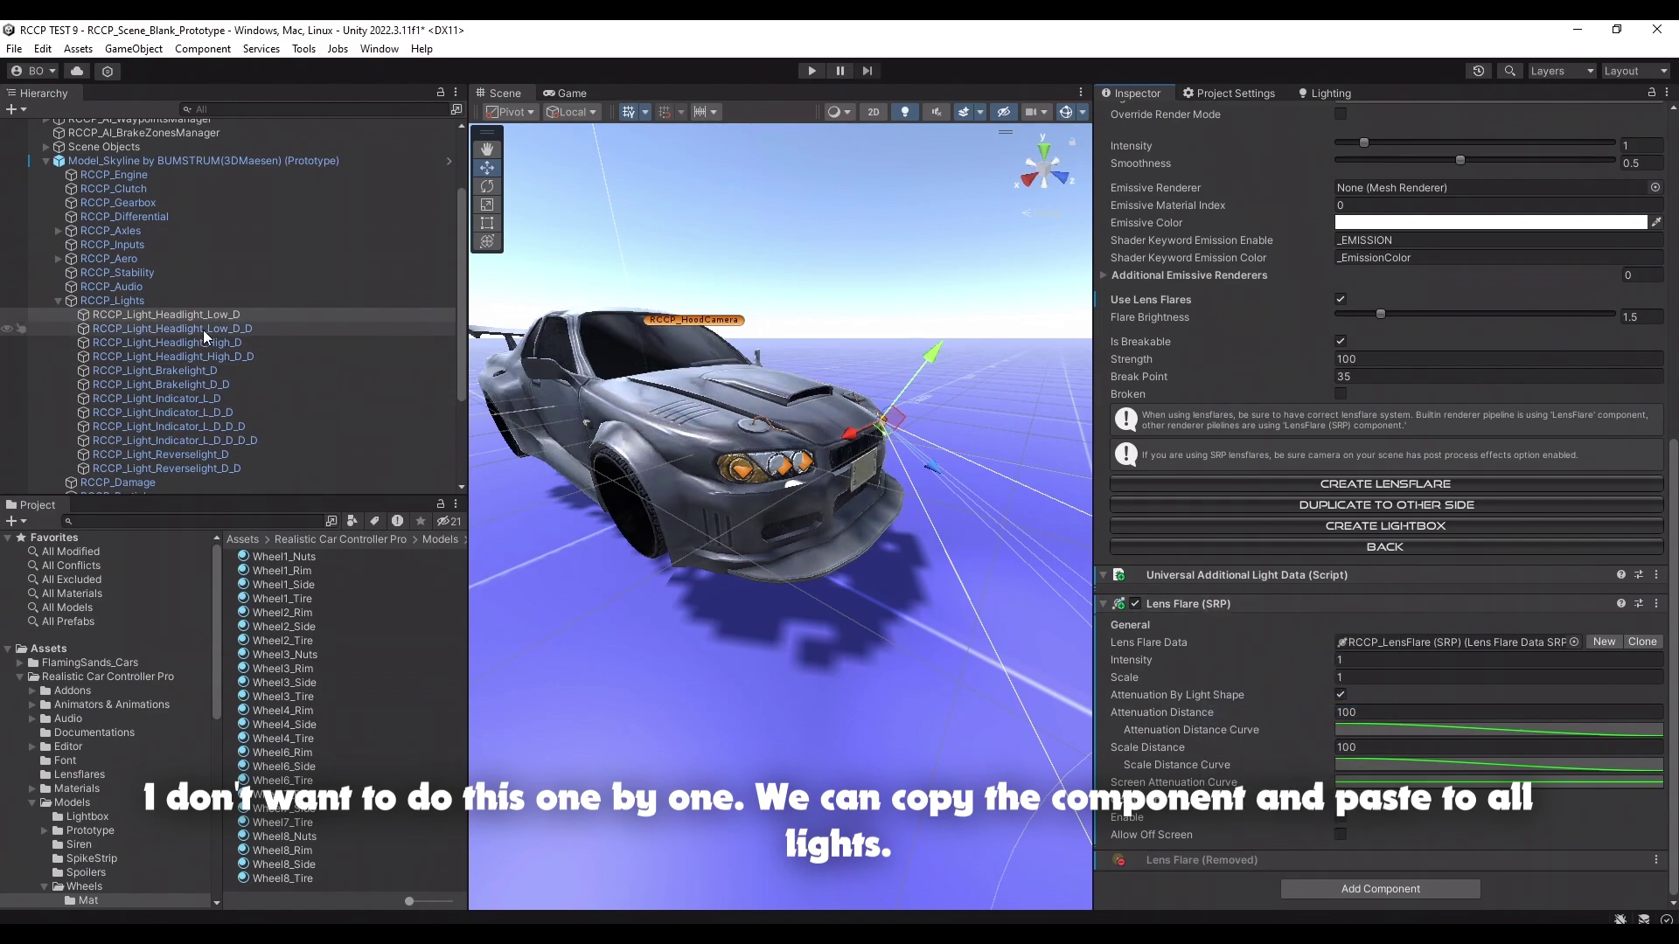
pyautogui.keyDown('shift'); pyautogui.click(235, 468); pyautogui.keyUp('shift')
pyautogui.rightClick(1189, 616)
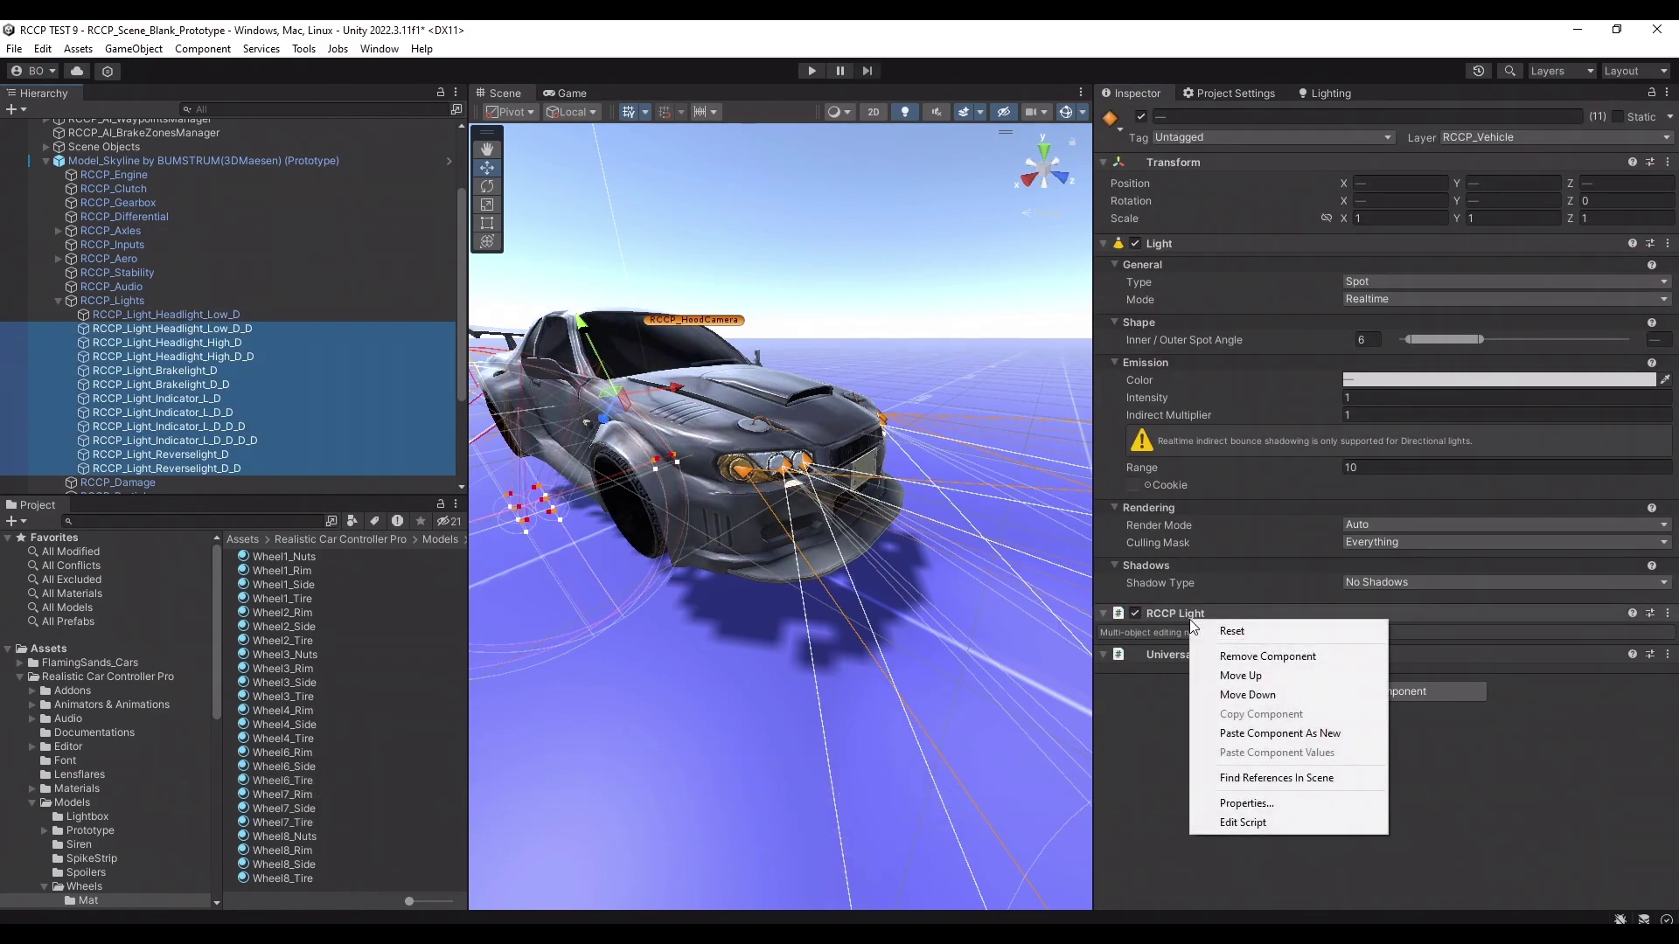
pyautogui.click(1255, 735)
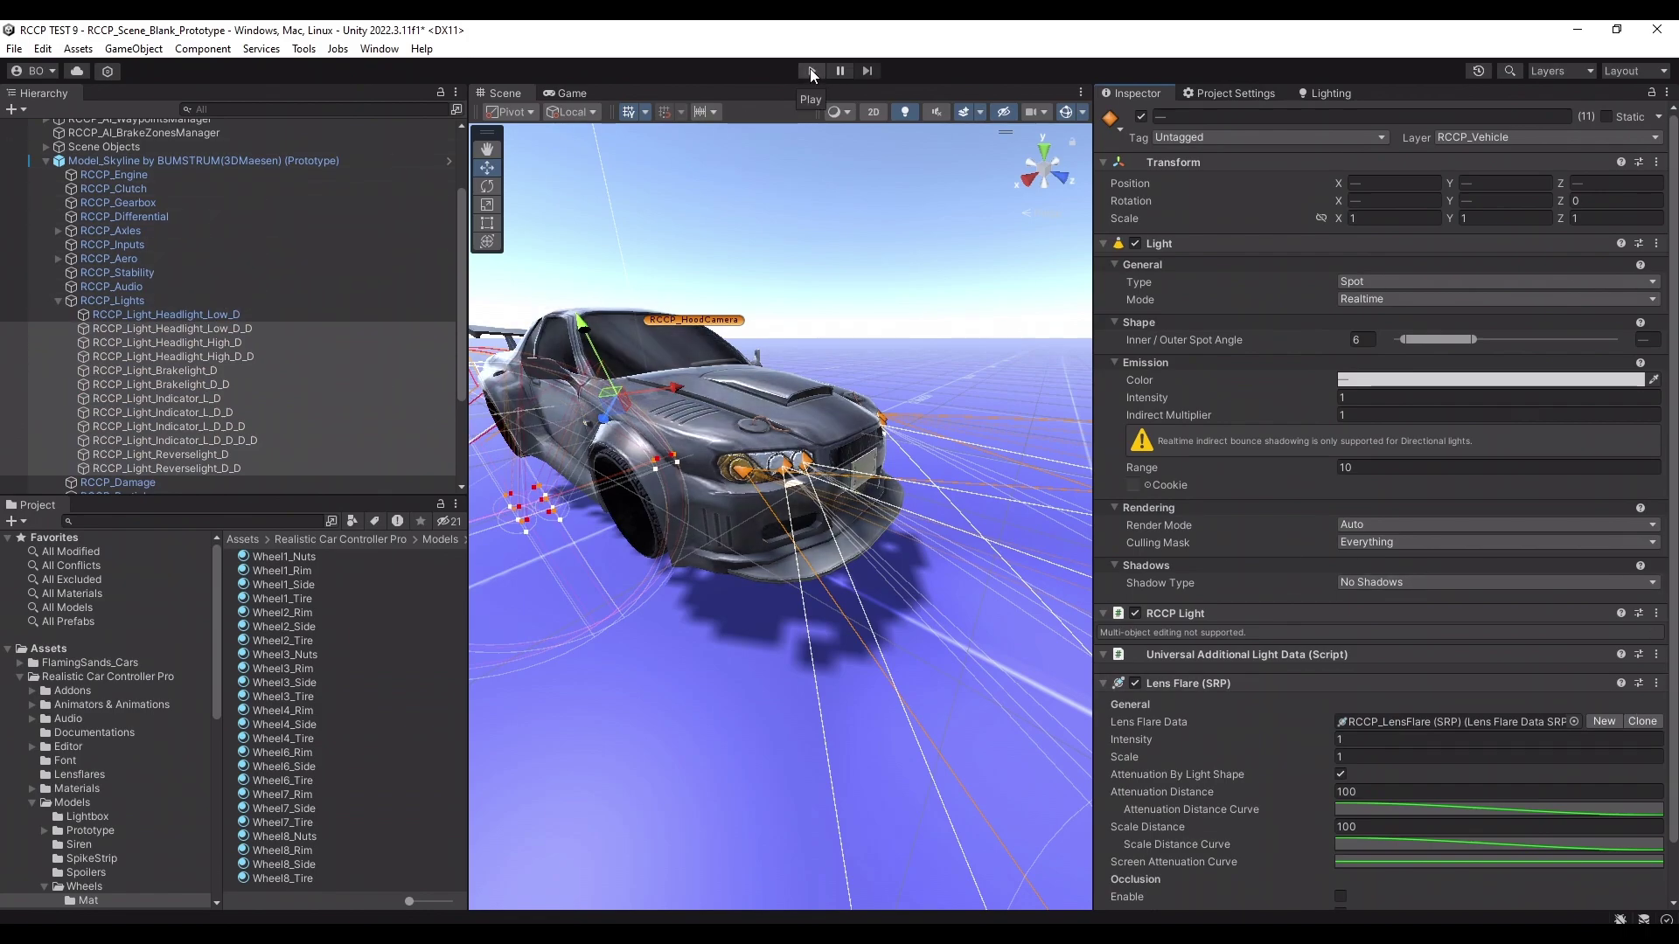
pyautogui.click(45, 161)
pyautogui.click(46, 165)
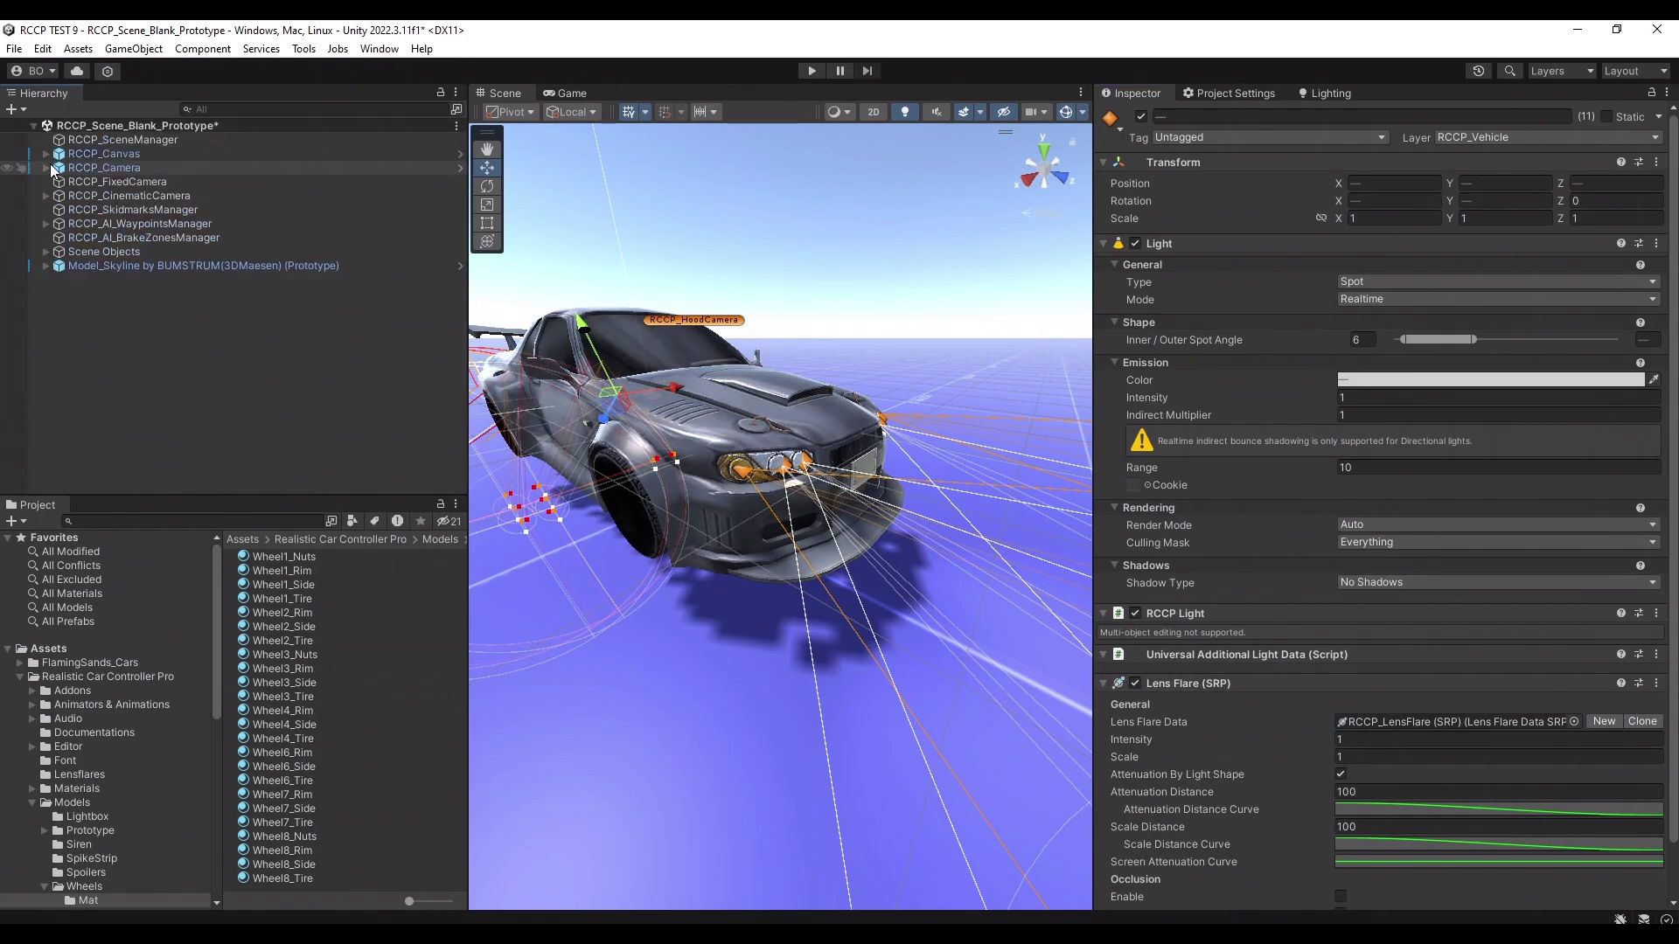
# Expand RCCP_Camera to inspect its Pivot's Camera, then open the RCCP_Camera prefab.
pyautogui.click(50, 164)
pyautogui.click(59, 181)
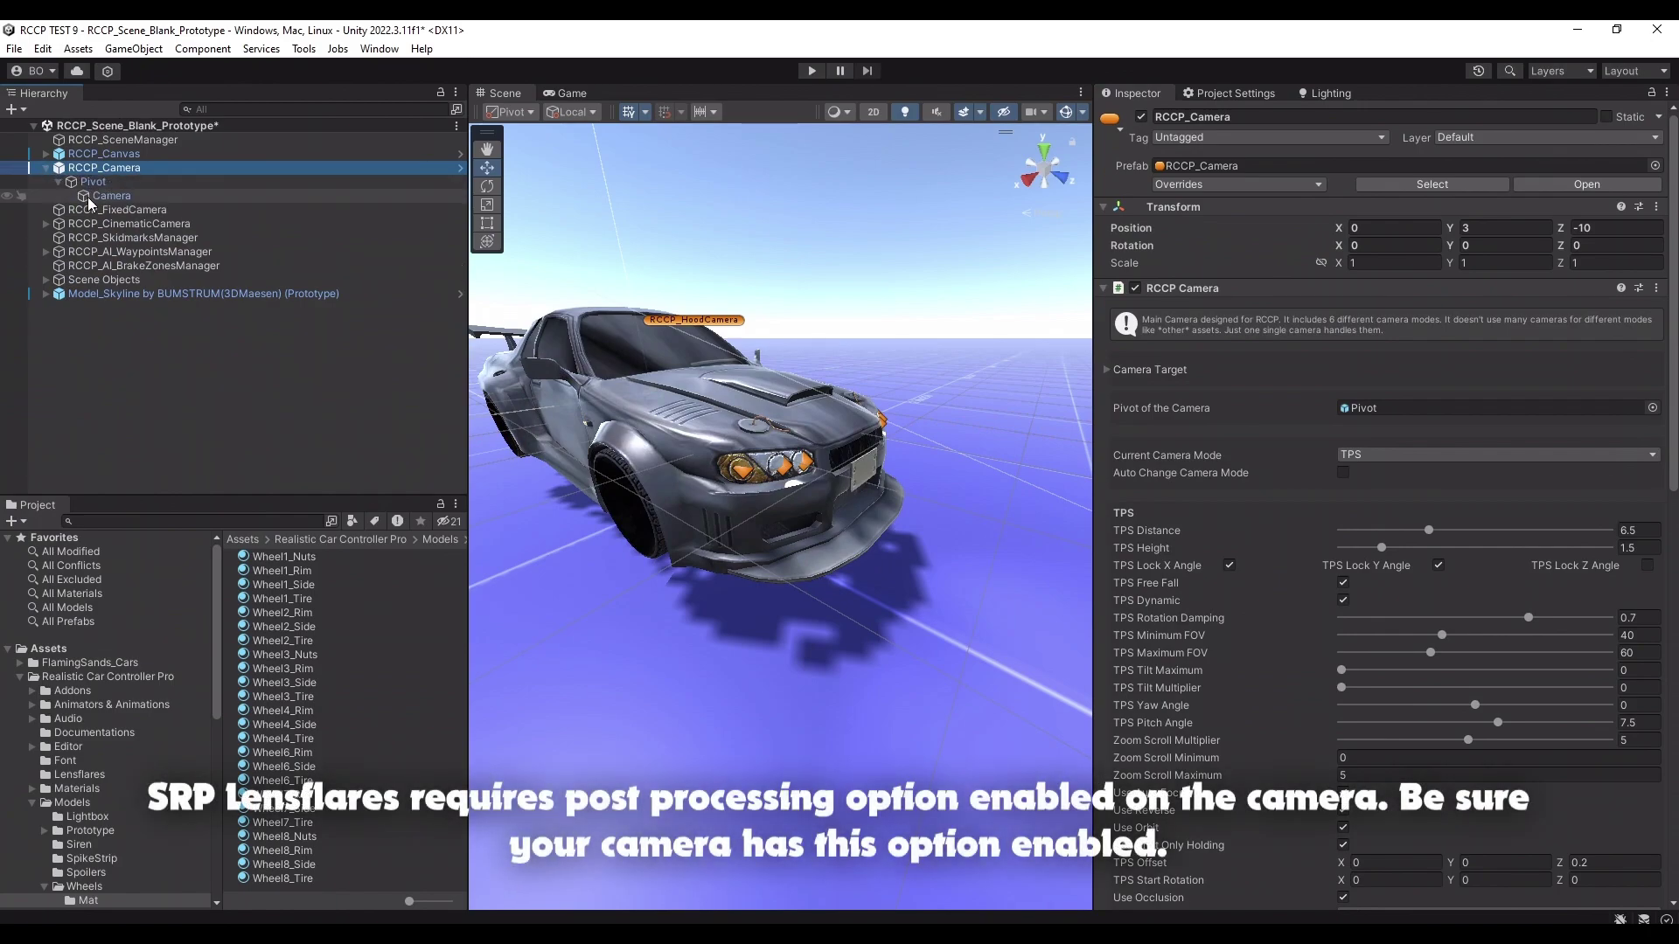
pyautogui.click(105, 197)
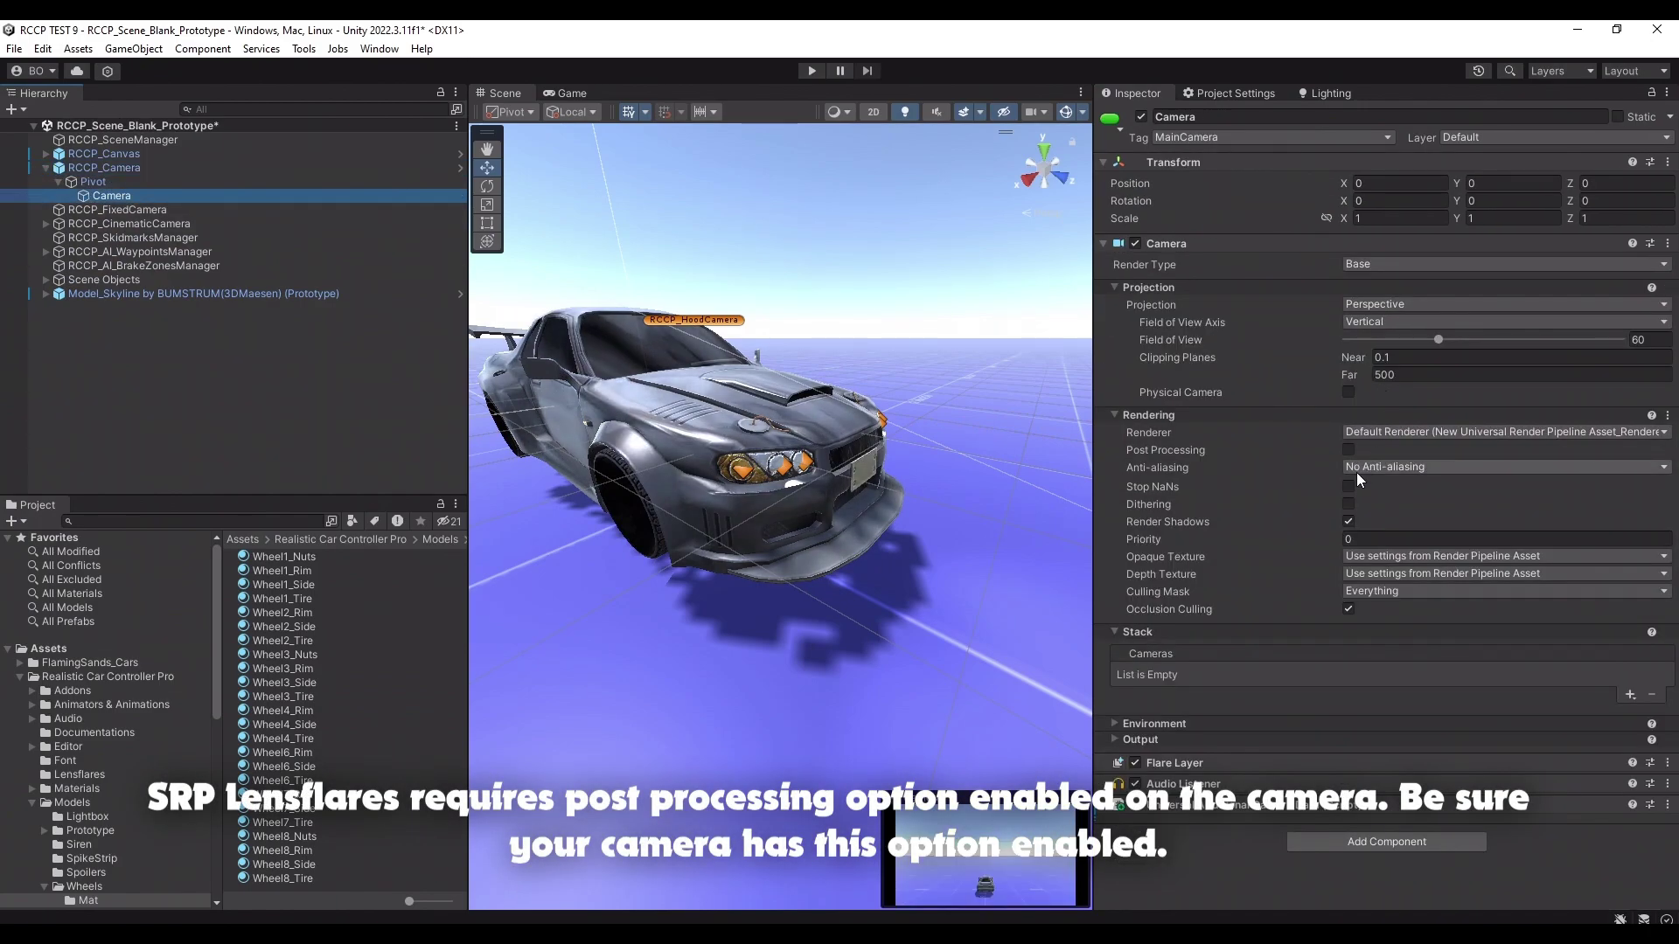
pyautogui.click(164, 167)
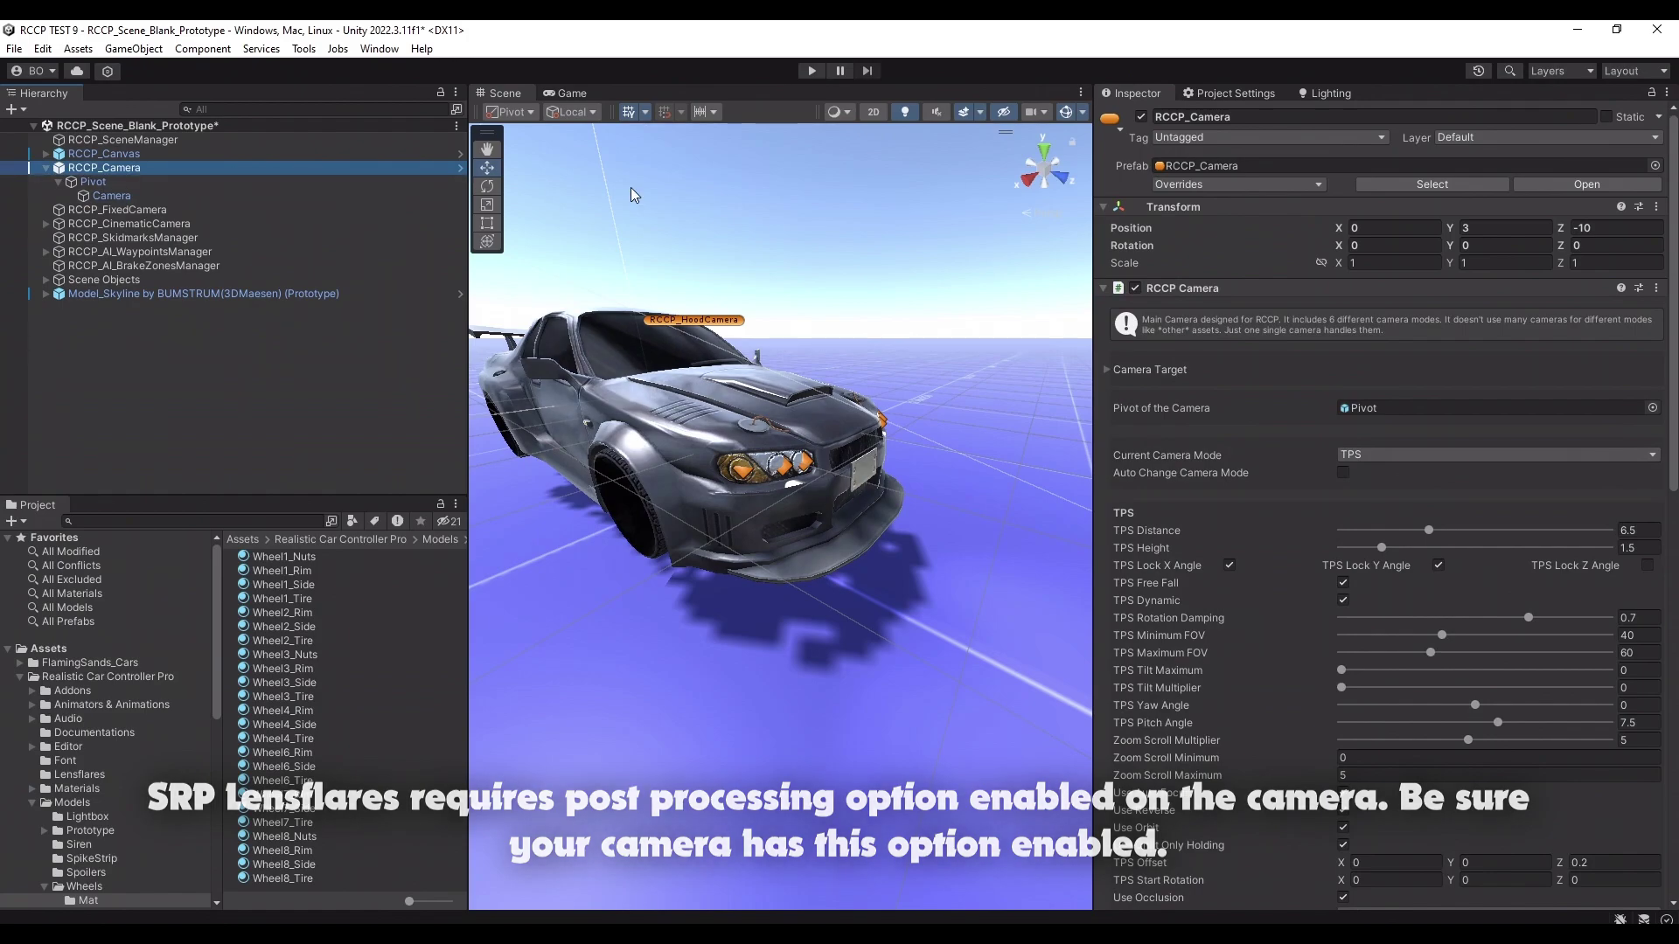
pyautogui.click(1549, 186)
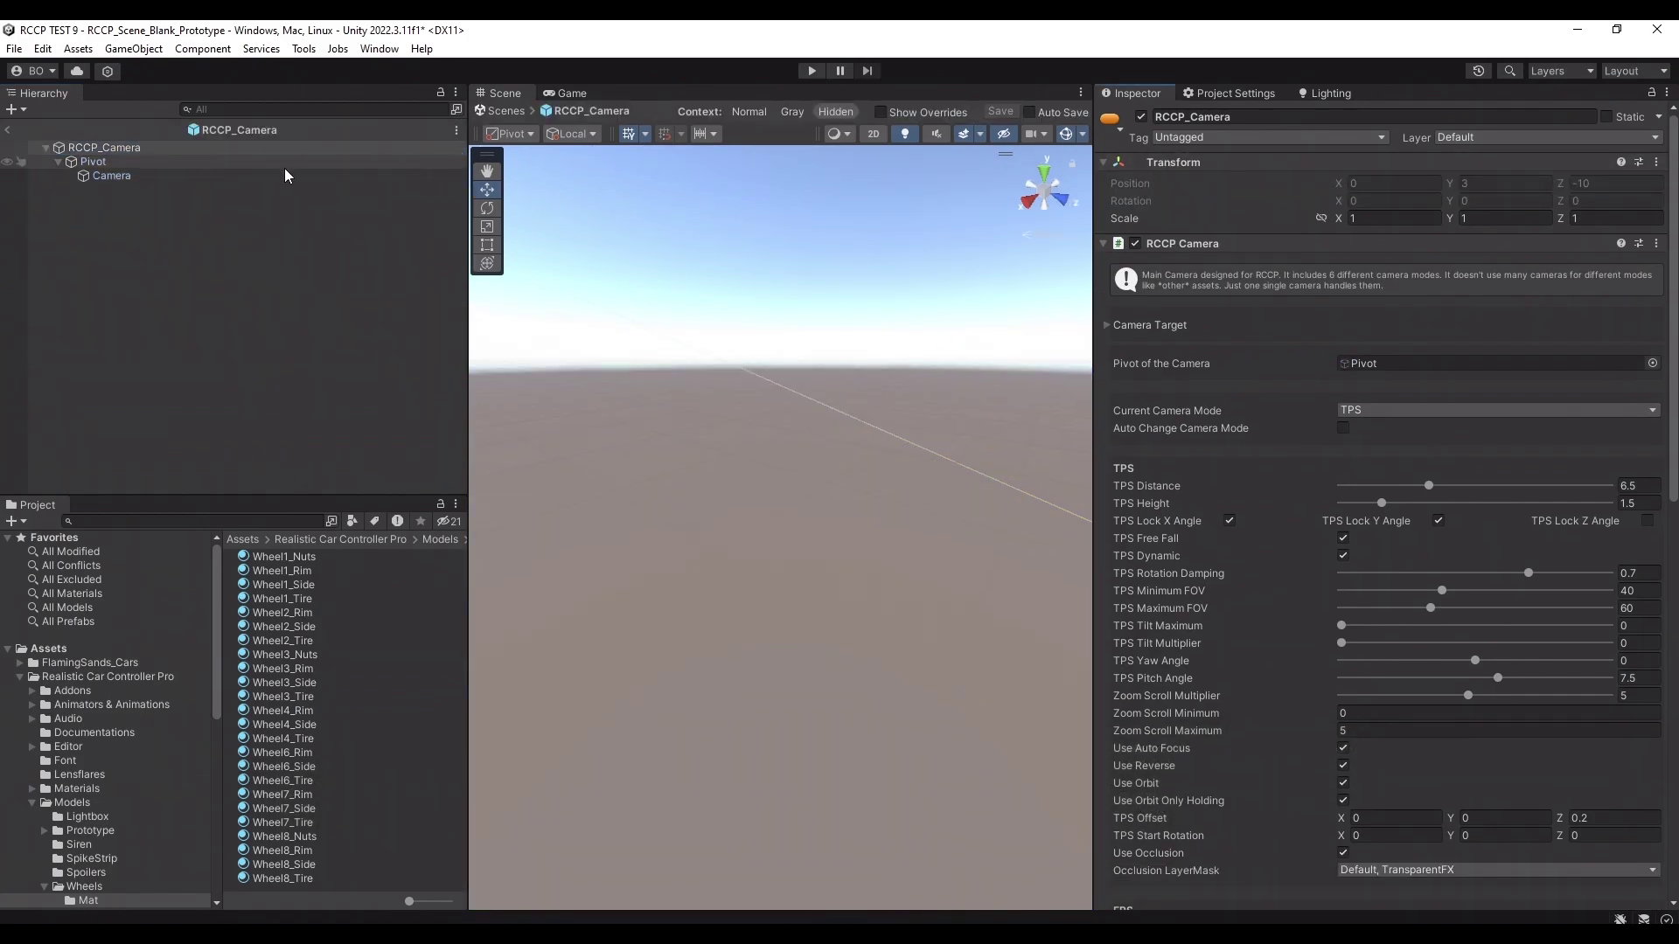
# Enable Post Processing on the prefab's Camera, save RCCP_Camera, and enter Play mode.
pyautogui.click(278, 173)
pyautogui.click(1349, 487)
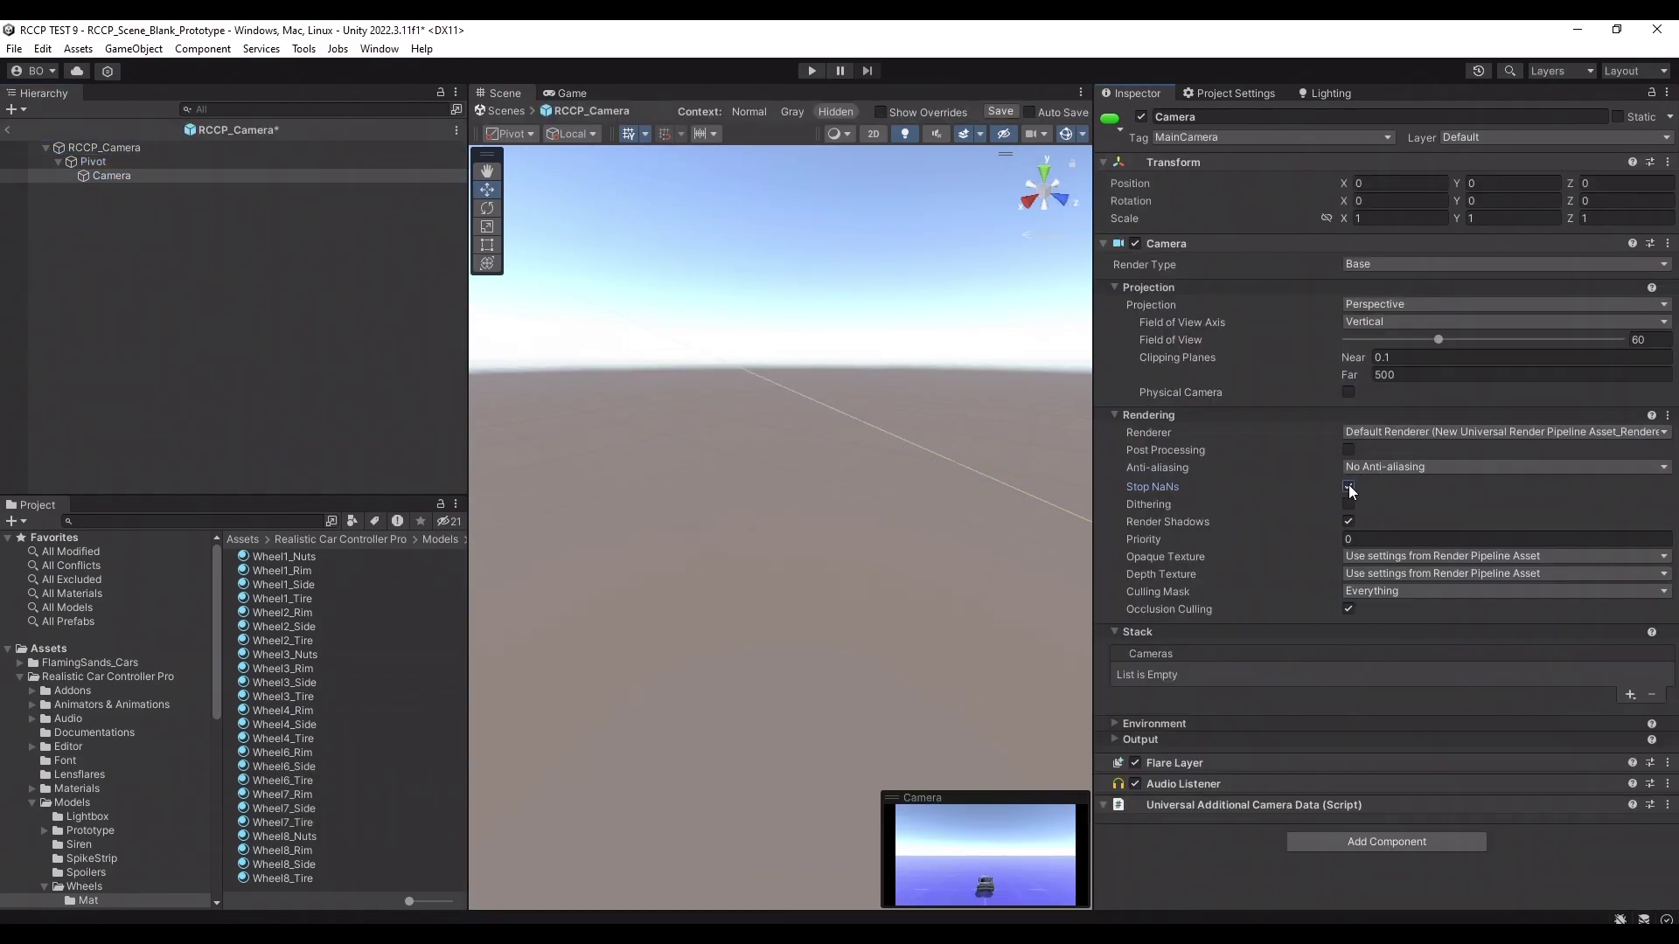
pyautogui.click(1348, 487)
pyautogui.click(7, 129)
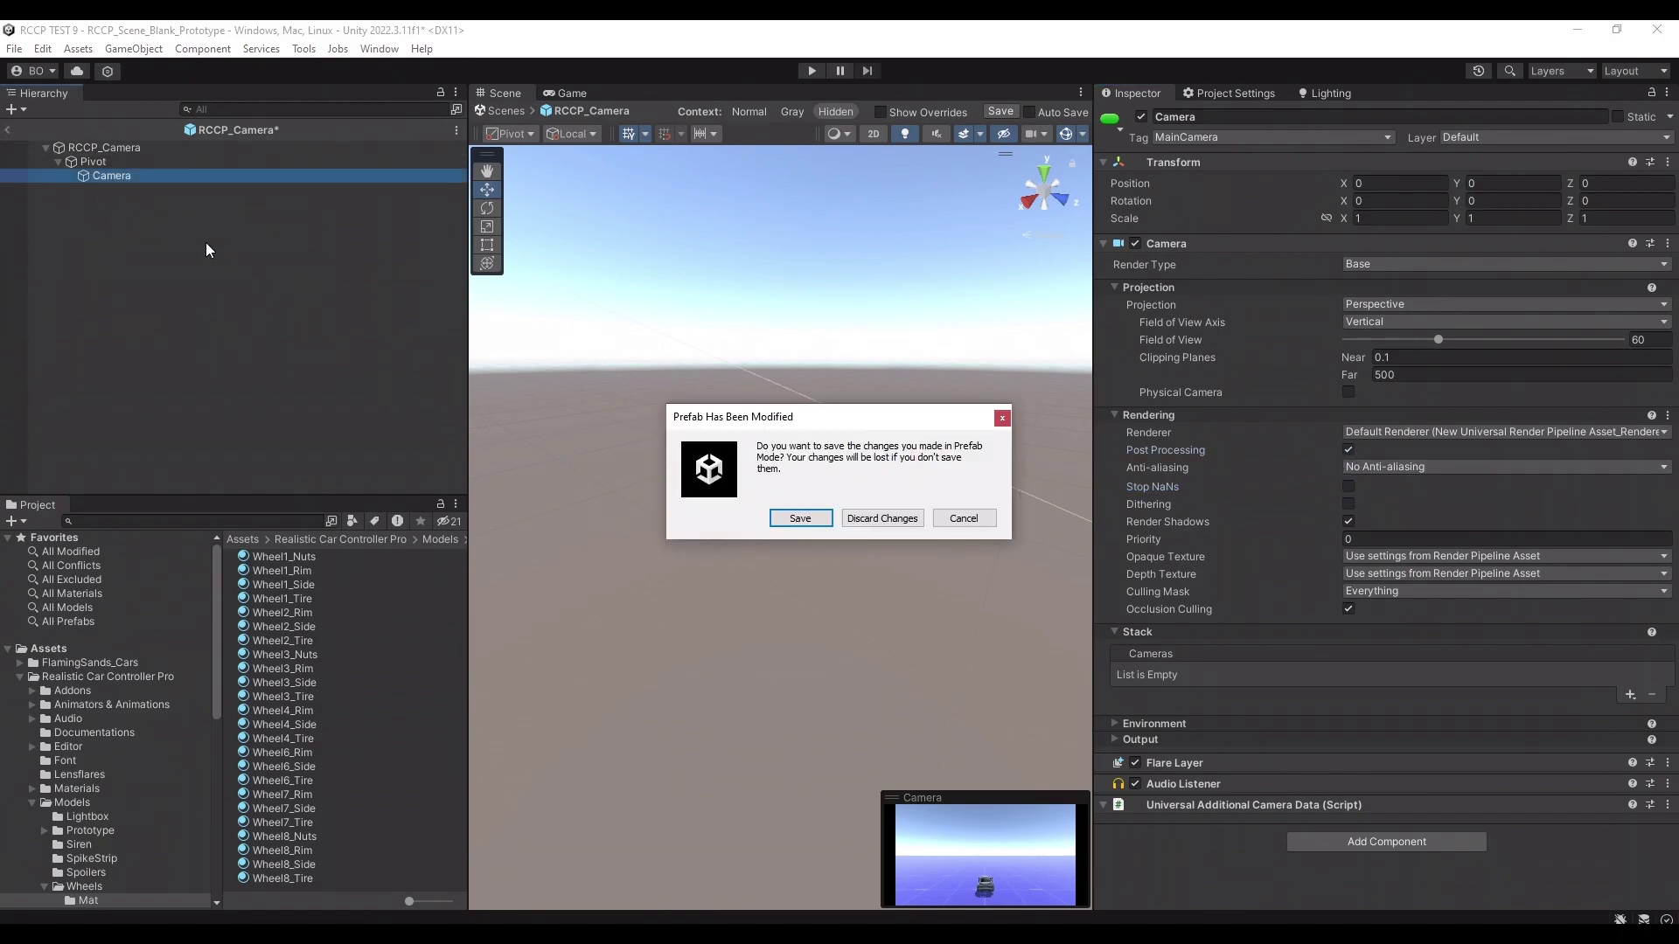
pyautogui.click(796, 519)
pyautogui.click(810, 70)
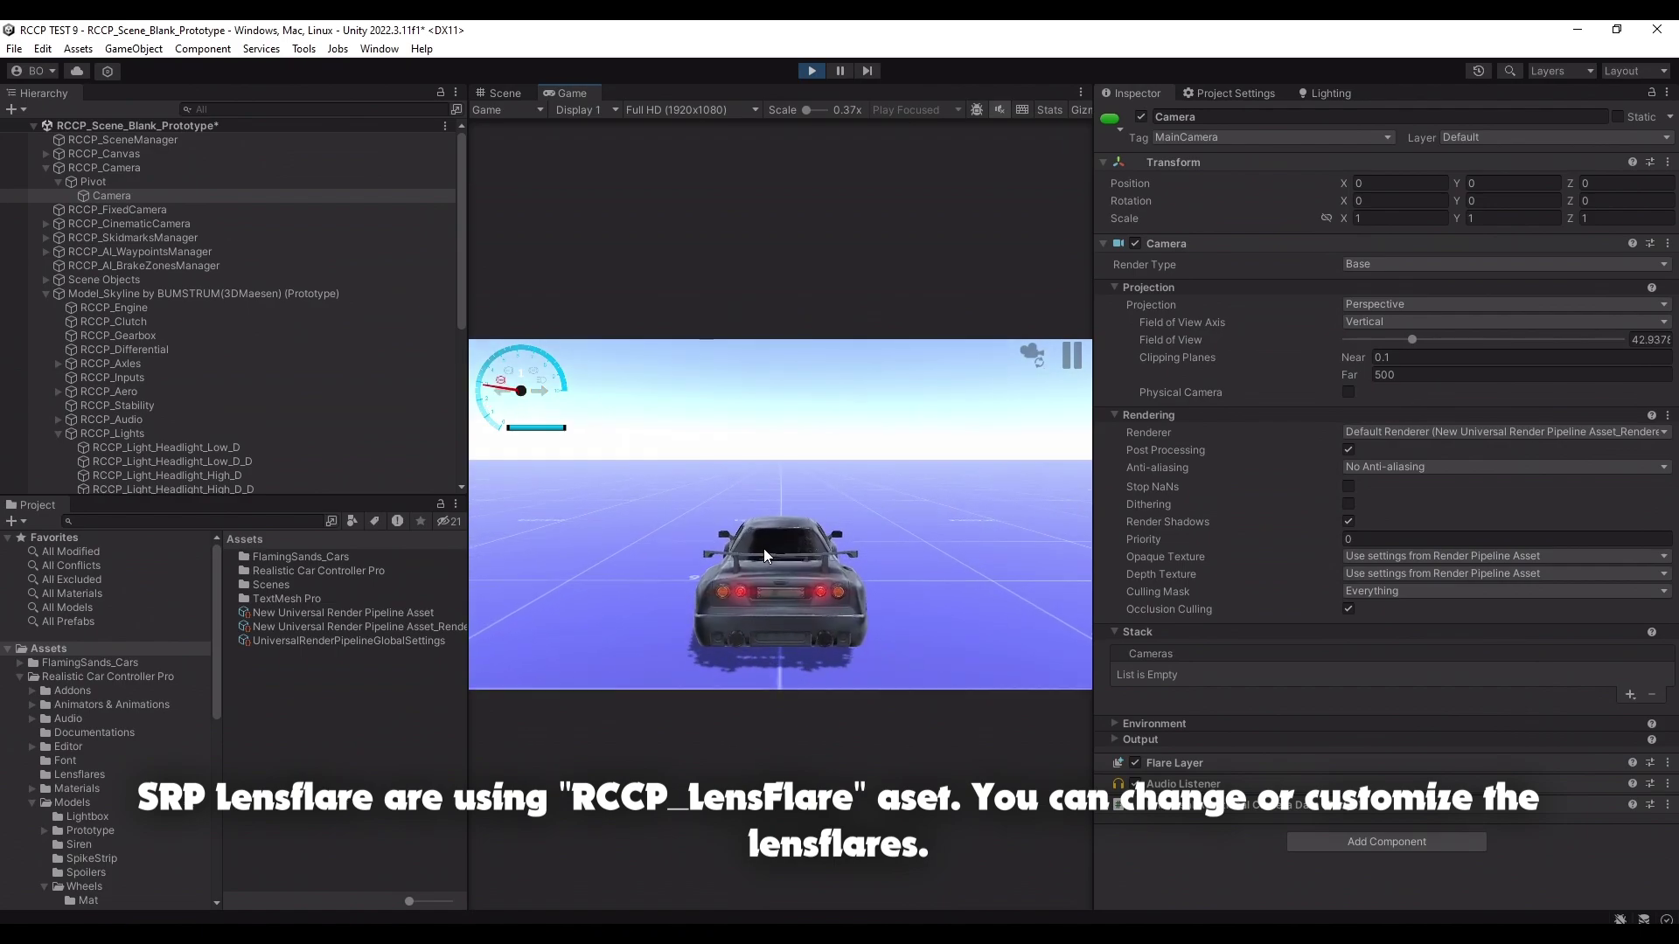
# Orbit the game camera around the moving car to check its lights under URP.
pyautogui.moveTo(764, 548)
pyautogui.mouseDown()
pyautogui.moveTo(953, 569)
pyautogui.moveTo(847, 527)
pyautogui.moveTo(585, 561)
pyautogui.mouseUp()
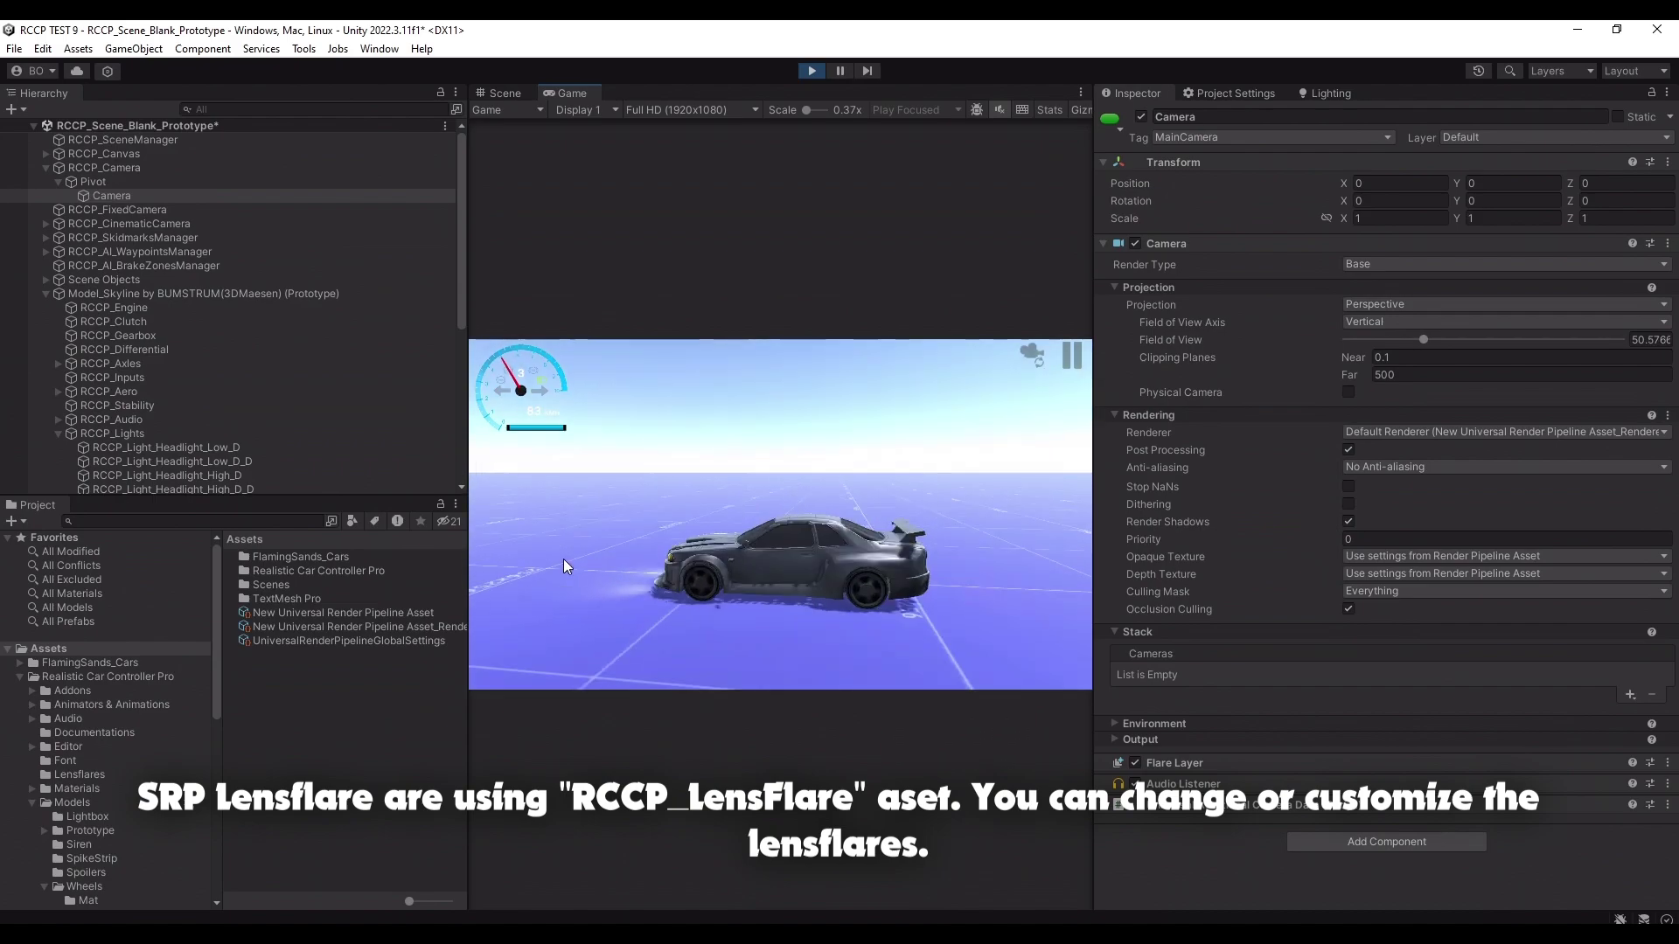